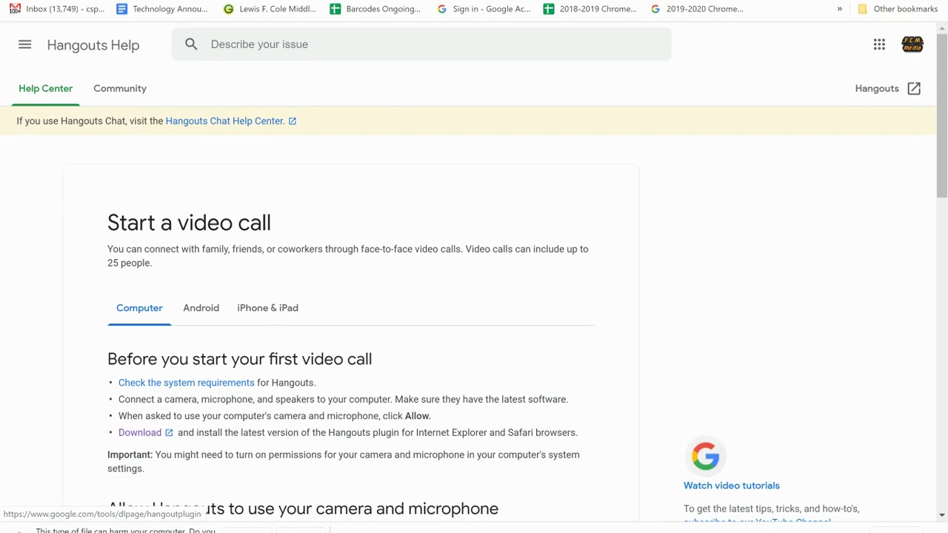
Find the camera-and-microphone section in Hangouts Help and open the Hangouts plugin download page.
scroll(474, 296, "down", 4)
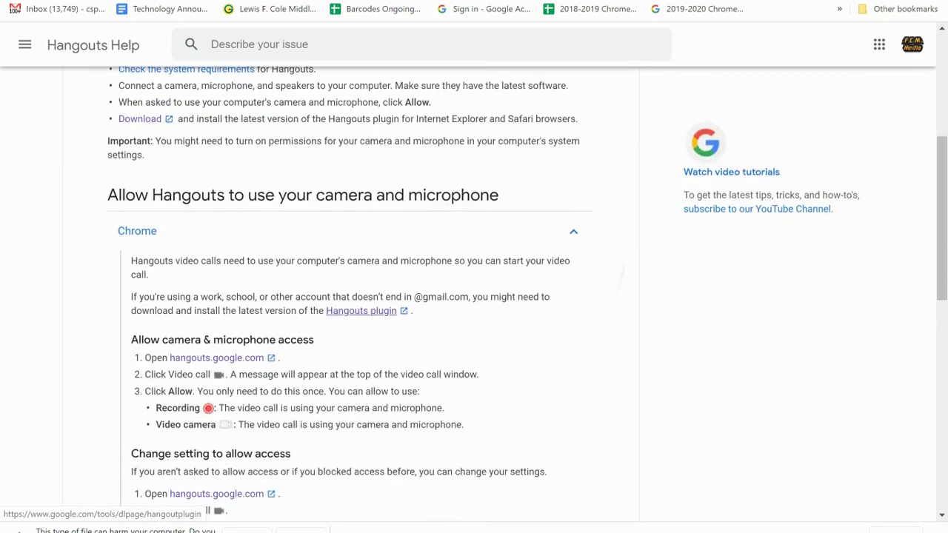
scroll(474, 296, "up", 2)
scroll(474, 296, "up", 2)
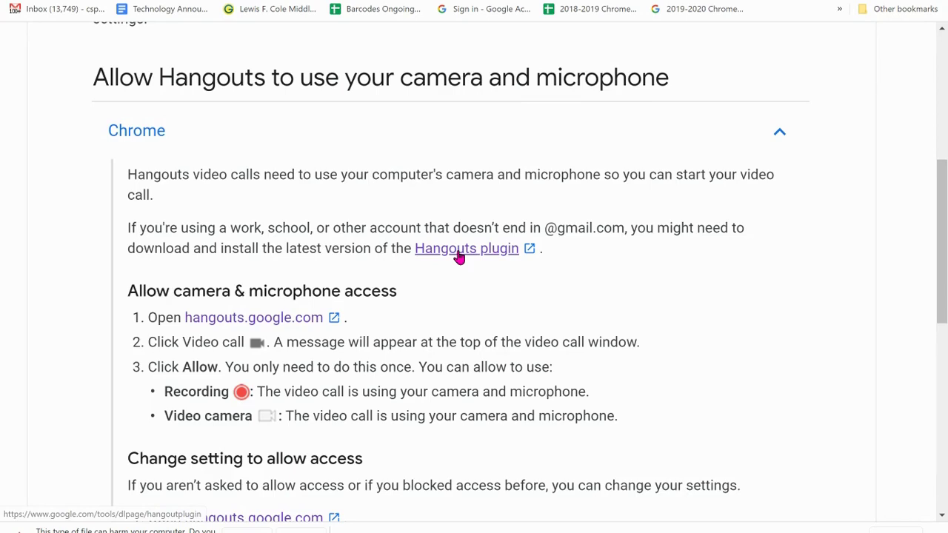
left_click(459, 251)
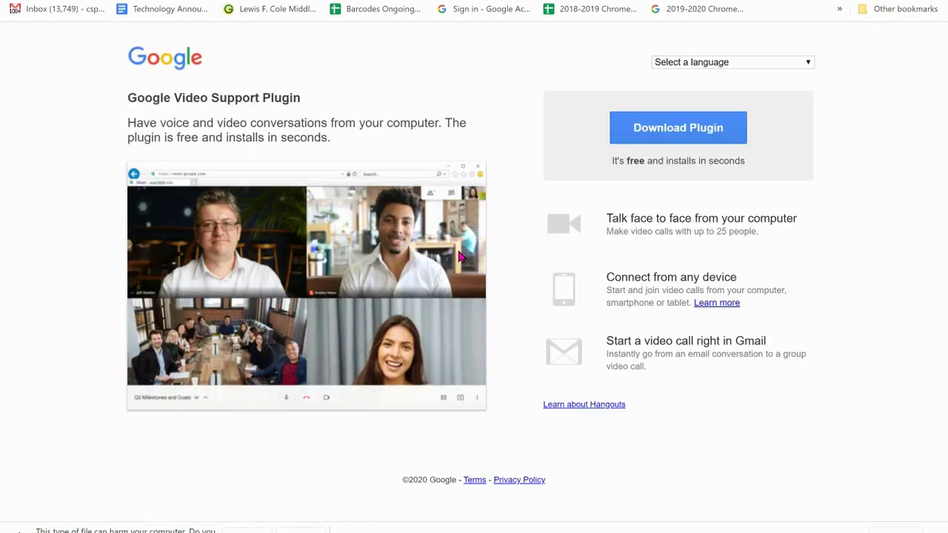
Download and run the Video Support Plugin installer, dismiss the already-installed error, and return to the help article.
left_click(675, 138)
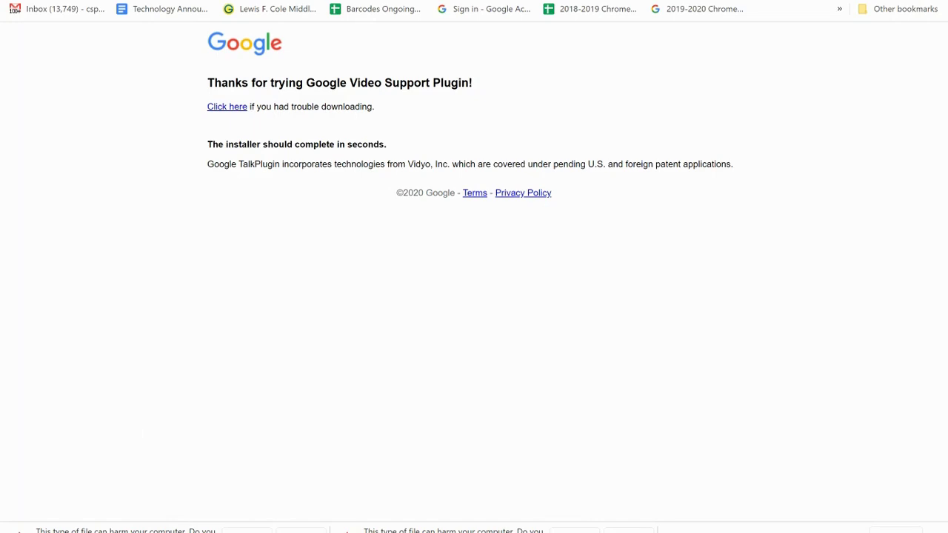
left_click(246, 531)
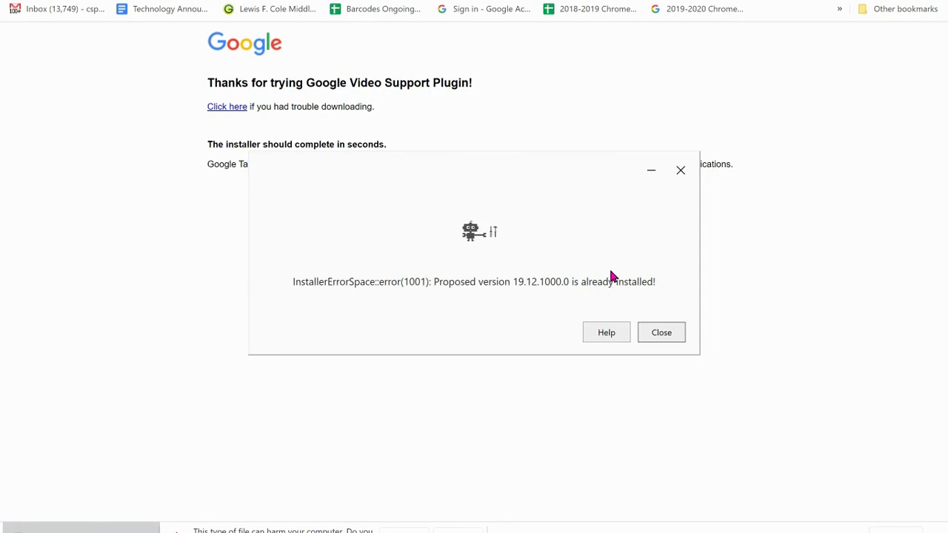
left_click(673, 330)
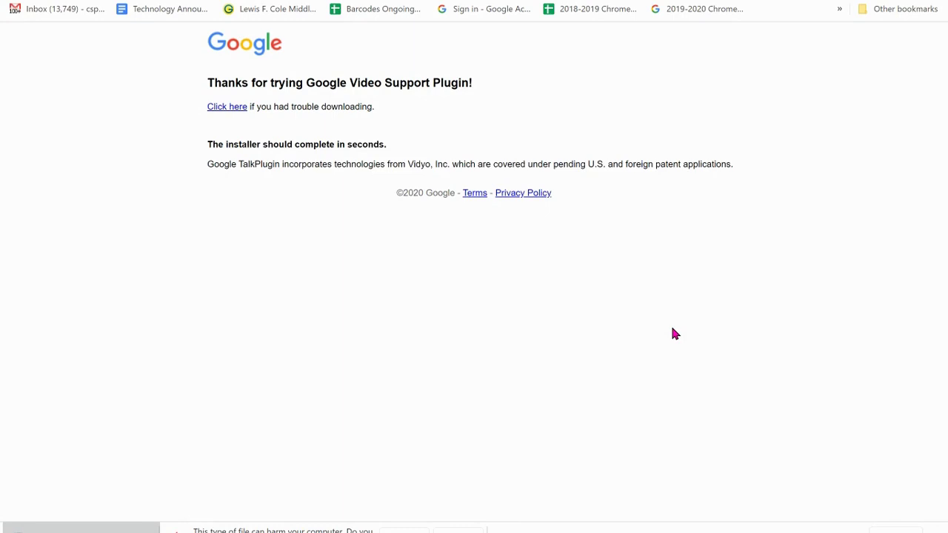
key("ctrl+w")
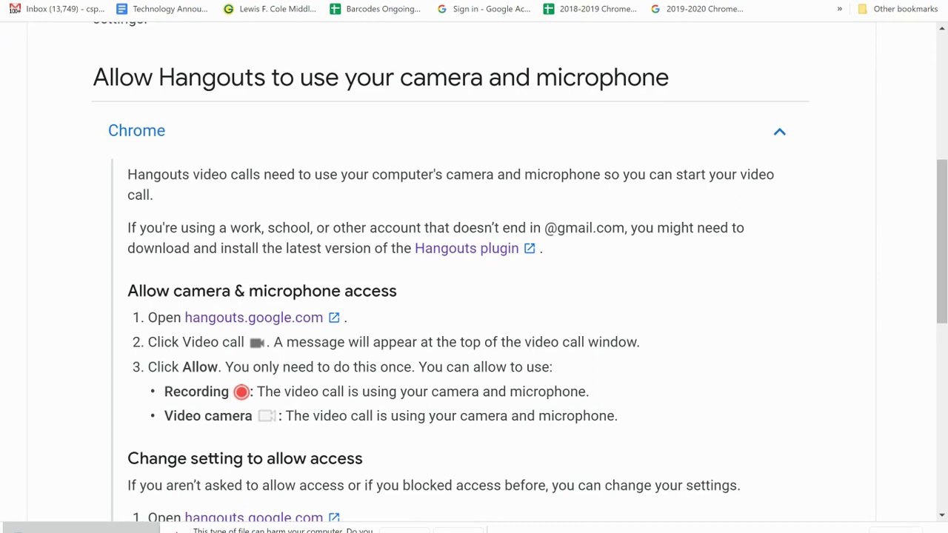
key("ctrl+plus")
key("ctrl+plus")
key("ctrl+plus")
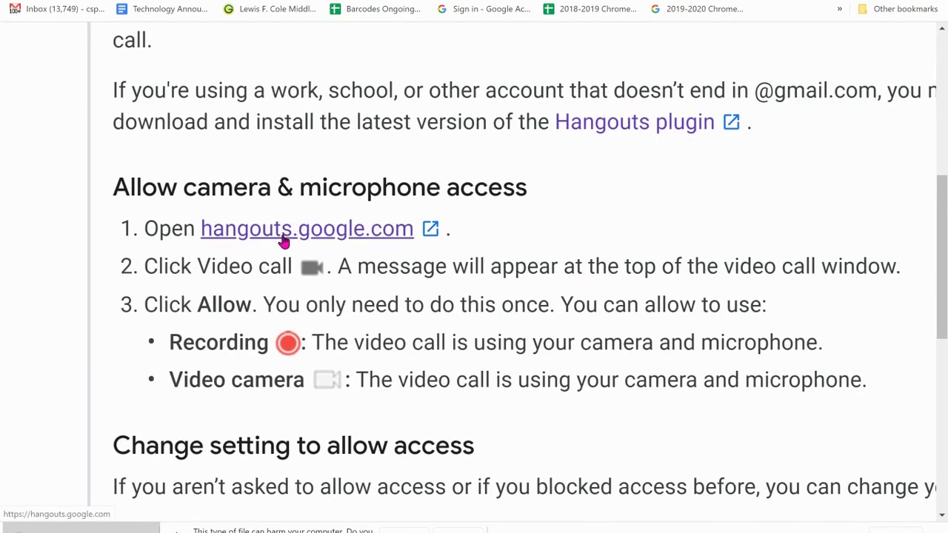
Start a video call from hangouts.google.com and choose Join or start a meeting in Meet.
left_click(283, 236)
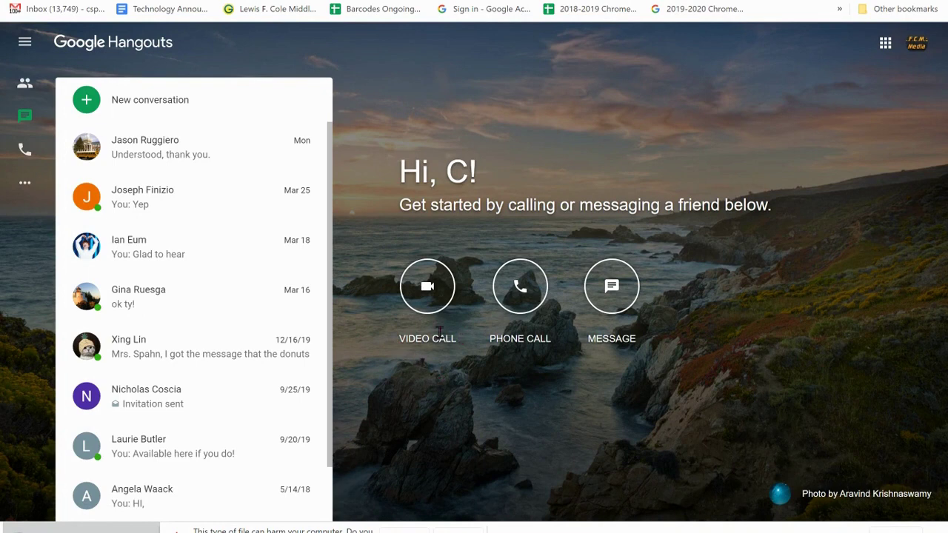
left_click(426, 290)
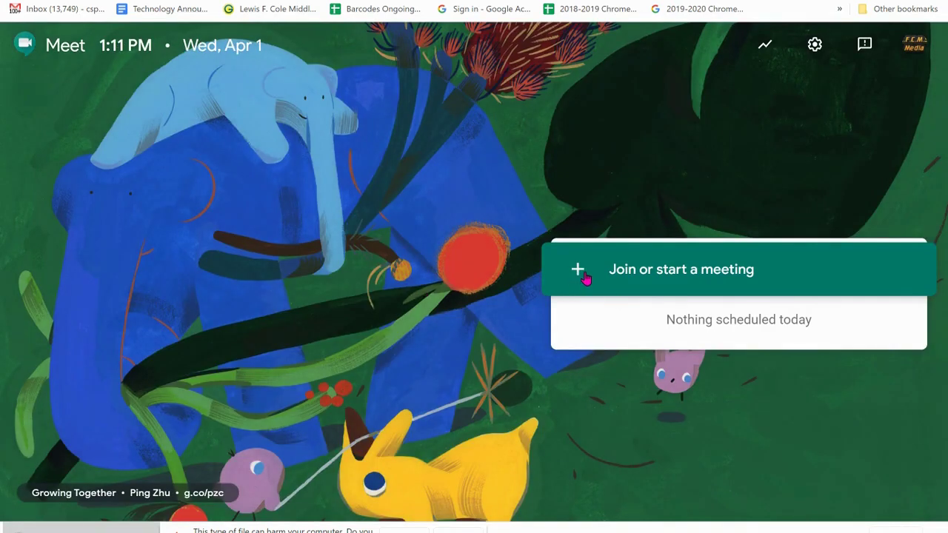
left_click(585, 277)
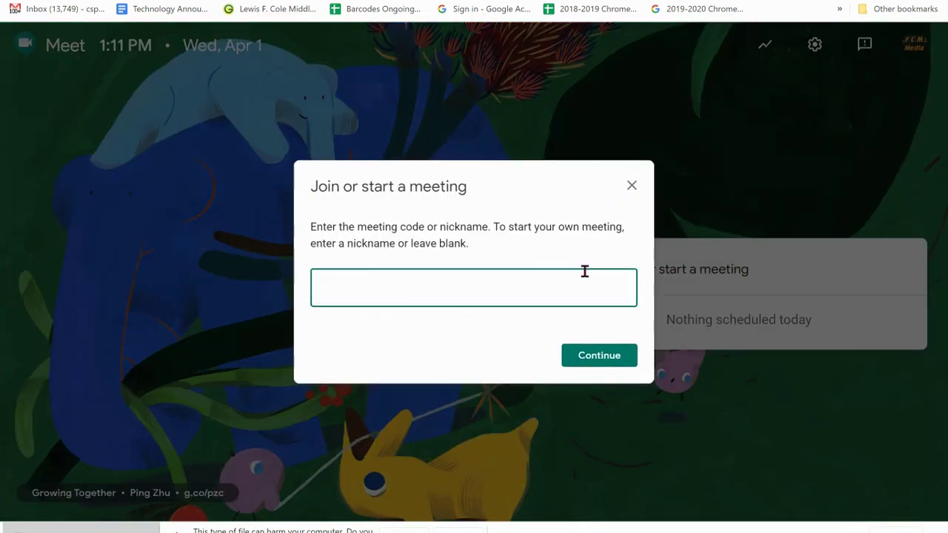
Enter 'Sample Meeting' as the meeting code and continue to the samplemeeting preview.
type("Sample Meeting")
left_click(614, 360)
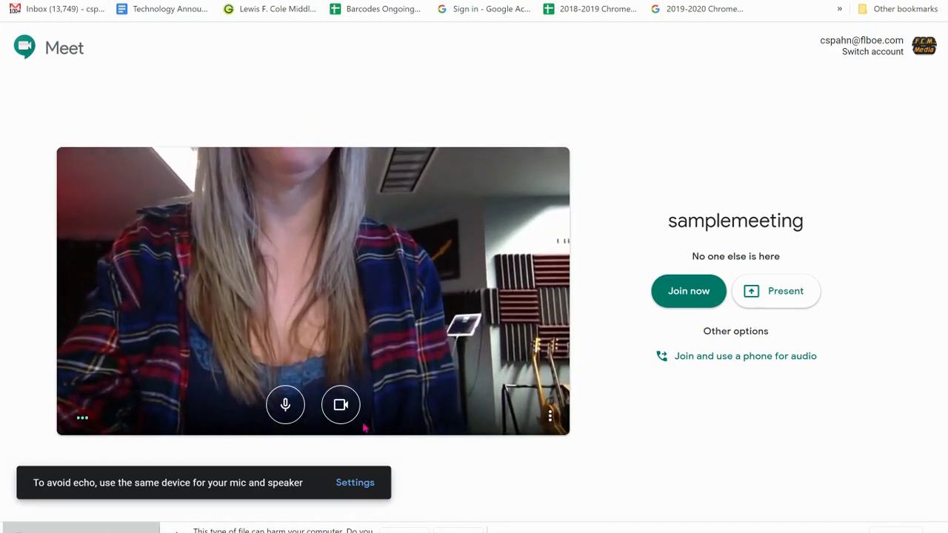
Turn the camera off and join samplemeeting.
left_click(341, 408)
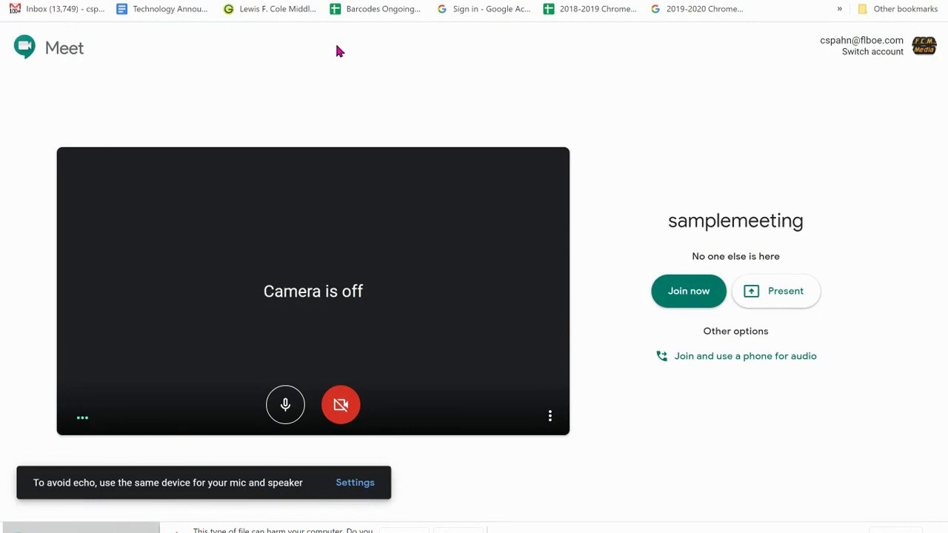
left_click(675, 303)
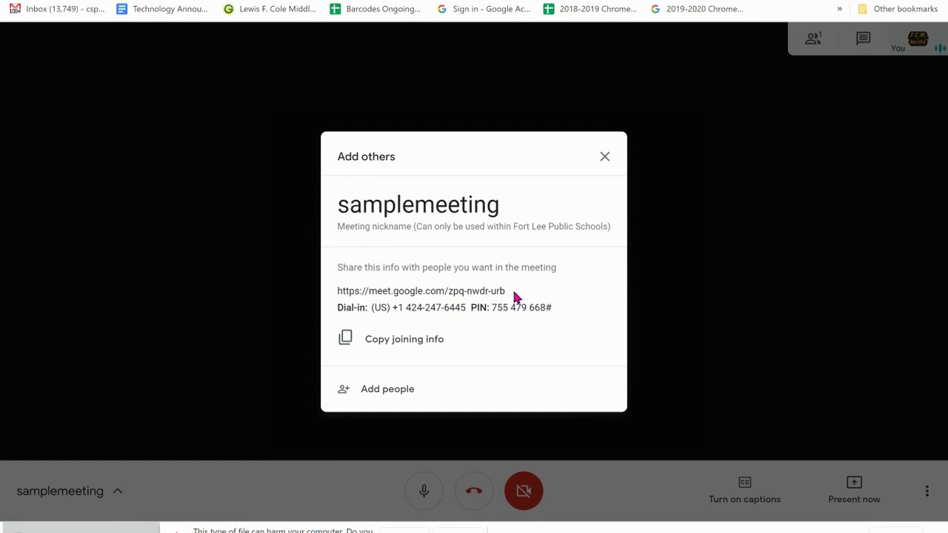
Copy samplemeeting's joining info and open classroom.google.com in a new tab.
left_click_drag(517, 296, 334, 299)
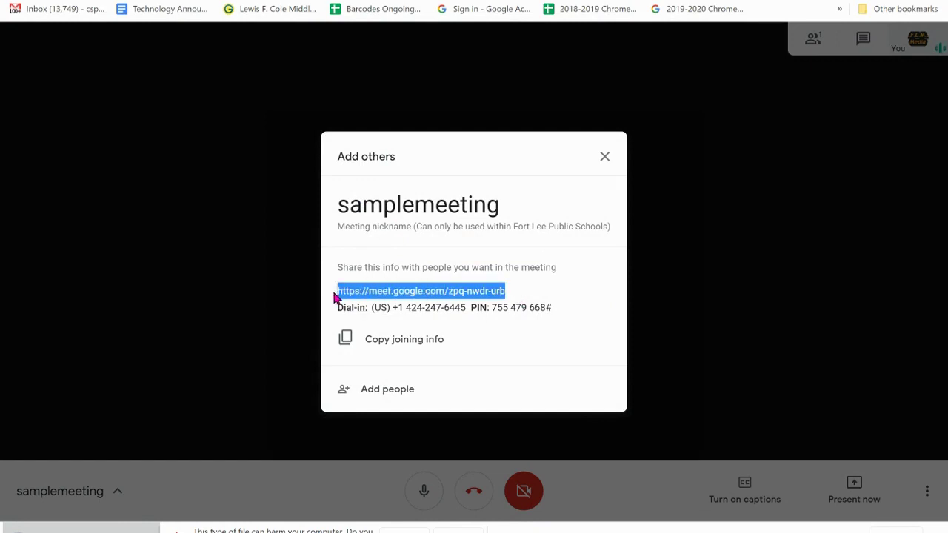
left_click(365, 341)
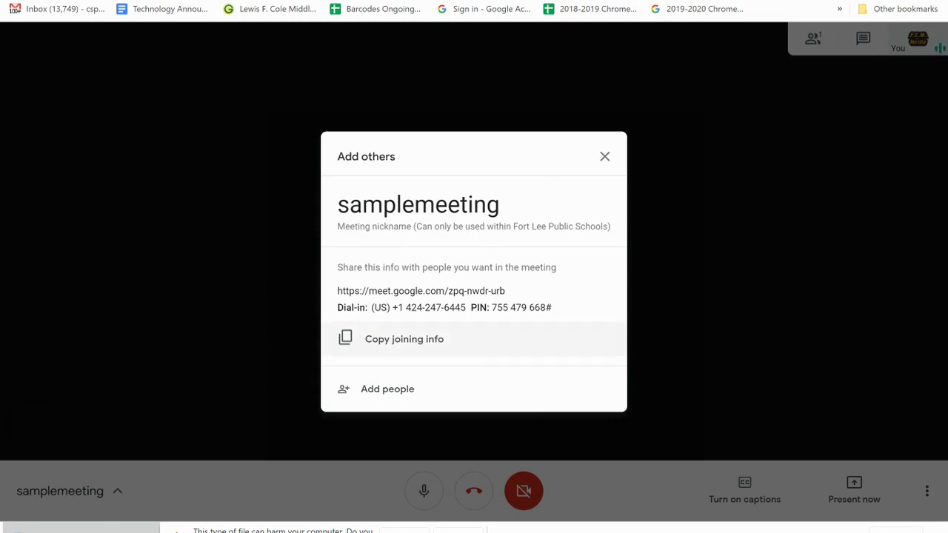
key("ctrl+t")
type("cla")
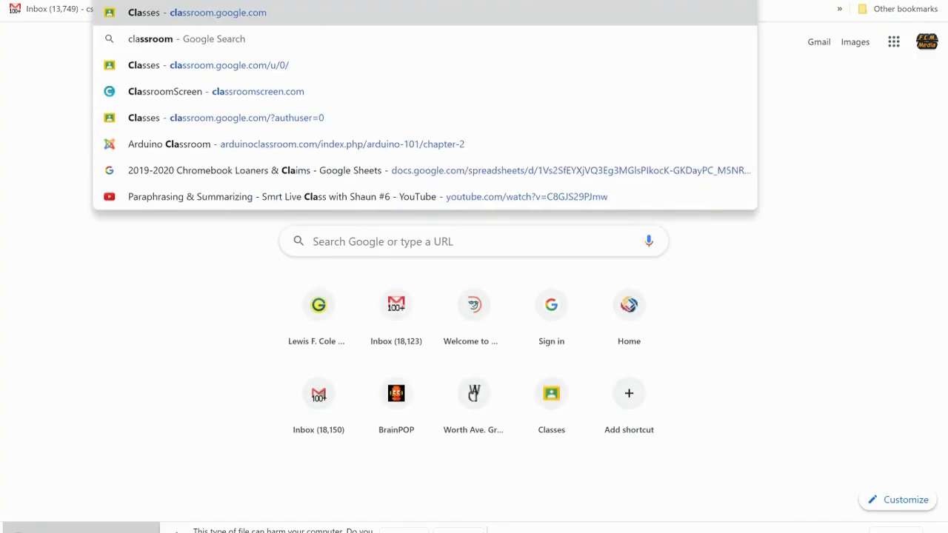
key("Return")
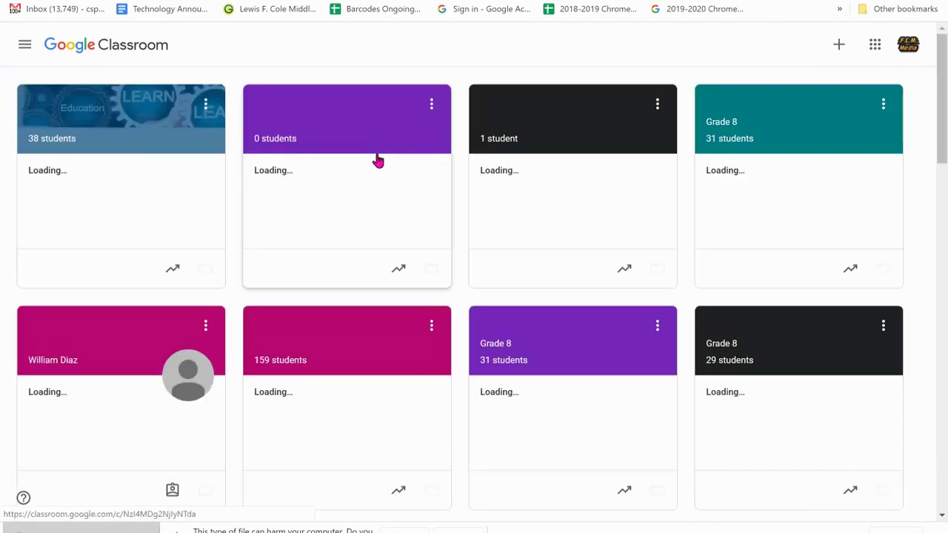
Start a new Sample Class post containing the pasted Meet joining info.
left_click(533, 109)
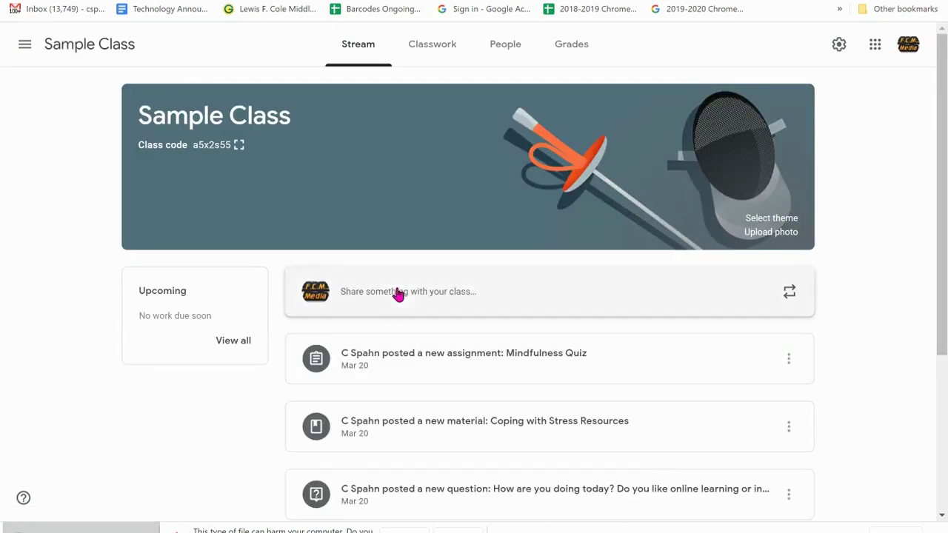
left_click(397, 293)
key("ctrl+v")
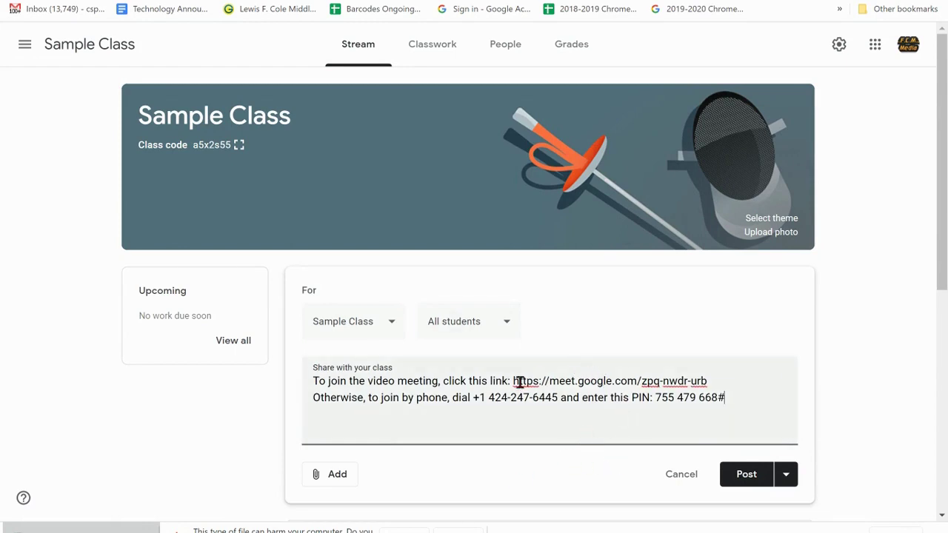
Attach the Meet URL as a link and test the Class video meeting attachment.
left_click(329, 479)
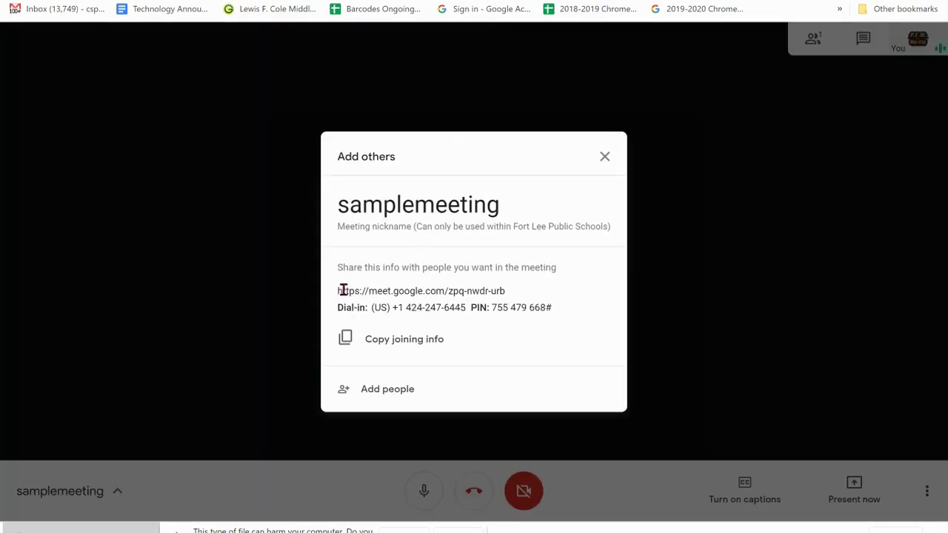
left_click_drag(343, 291, 511, 290)
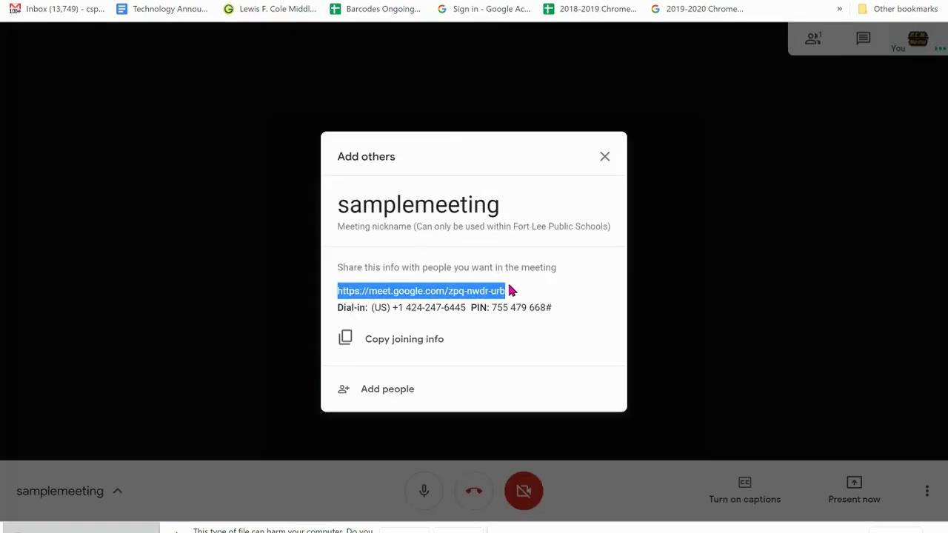
left_click(511, 290)
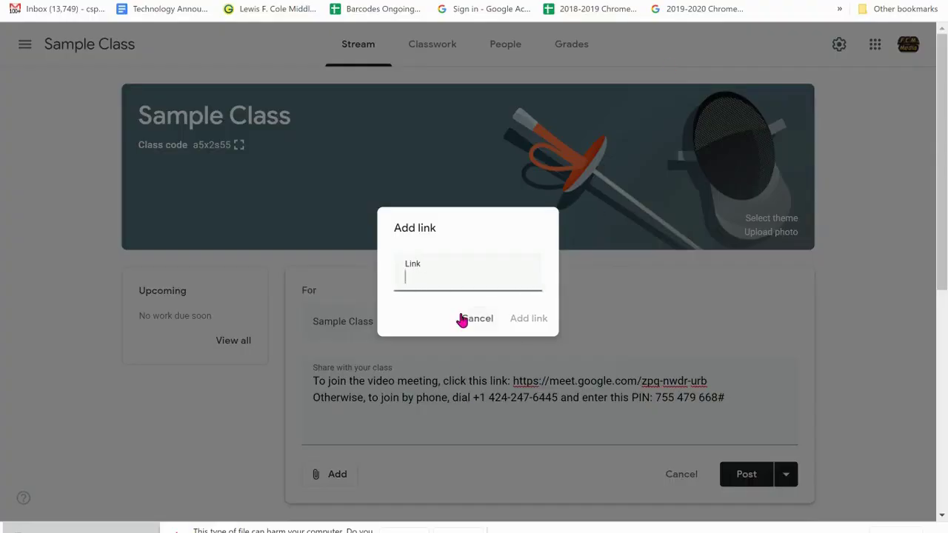
key("ctrl+v")
left_click(531, 319)
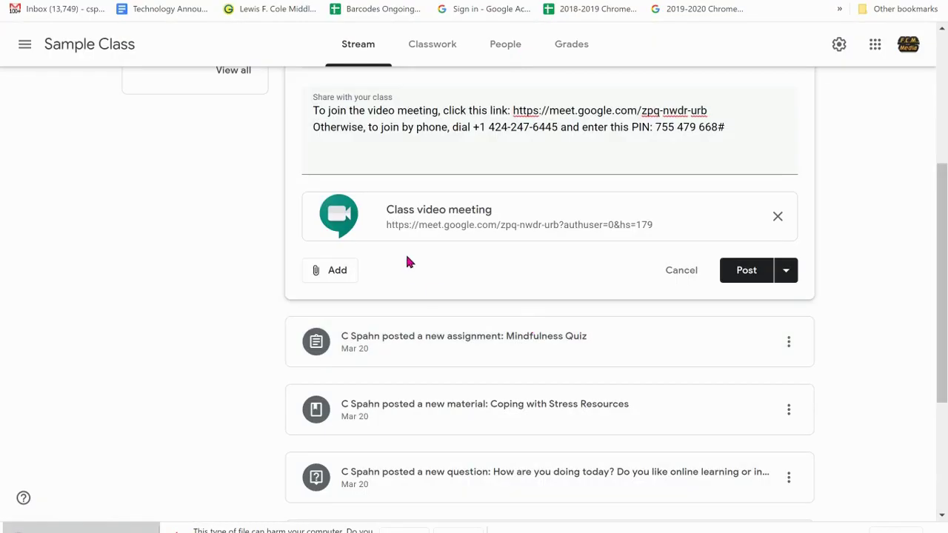
left_click(586, 210)
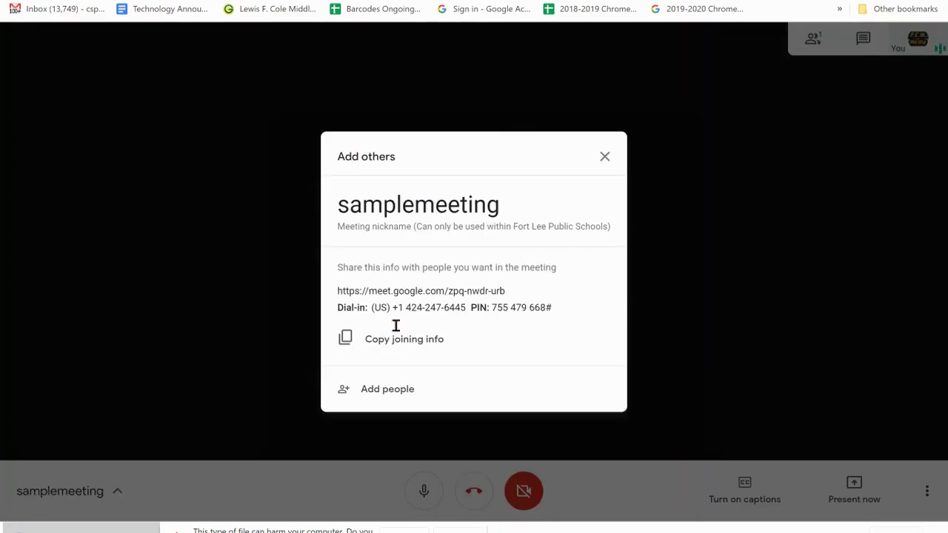
Search invitees by 'lee' and '2406', pick a student, close without sending, and leave the call.
left_click(371, 391)
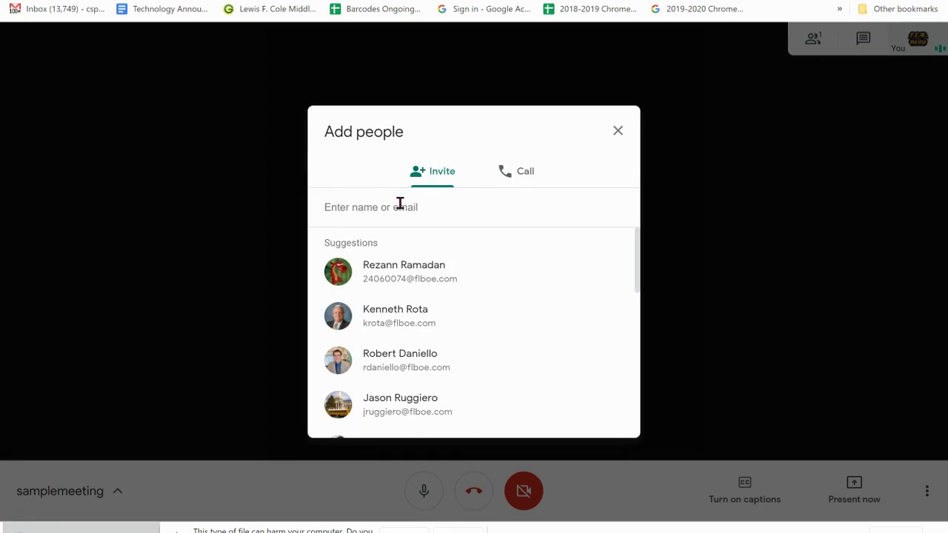
type("lee")
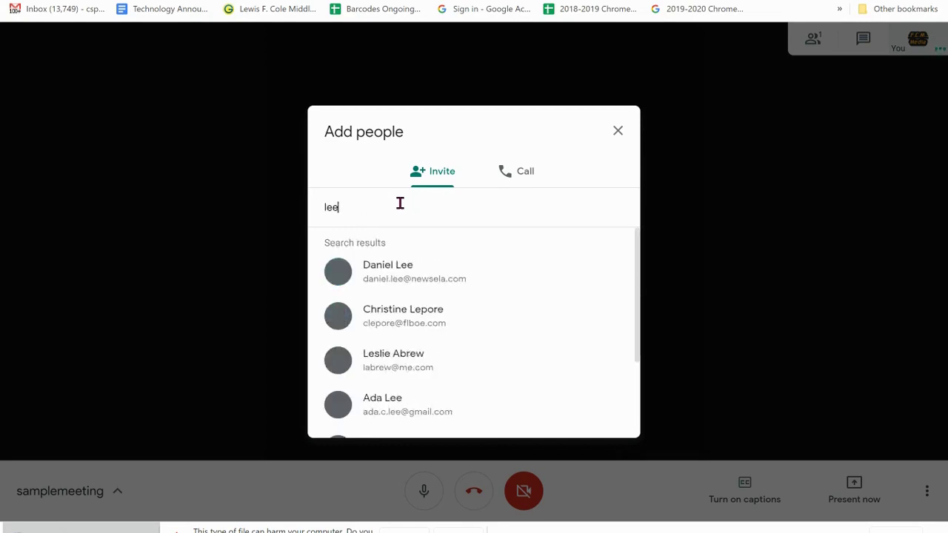
key("BackSpace")
key("BackSpace")
key("BackSpace")
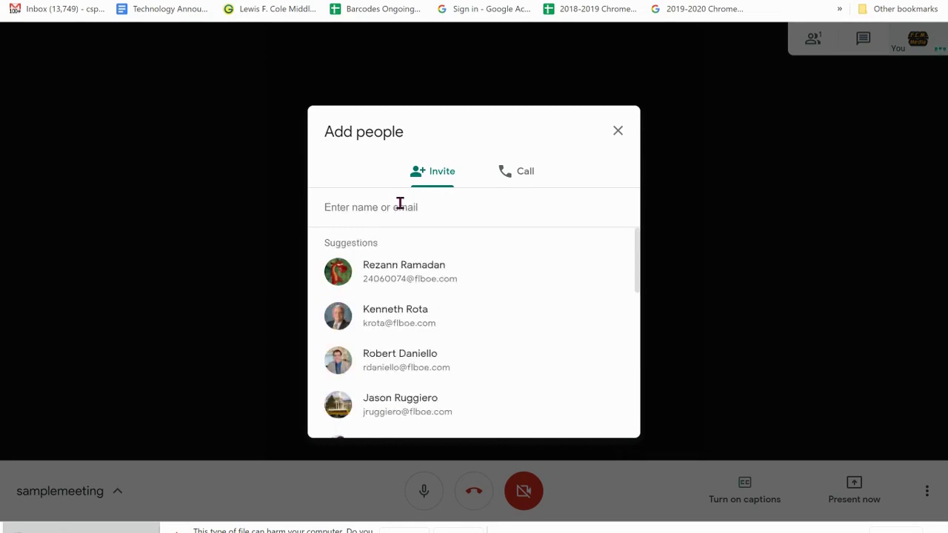
type("2406")
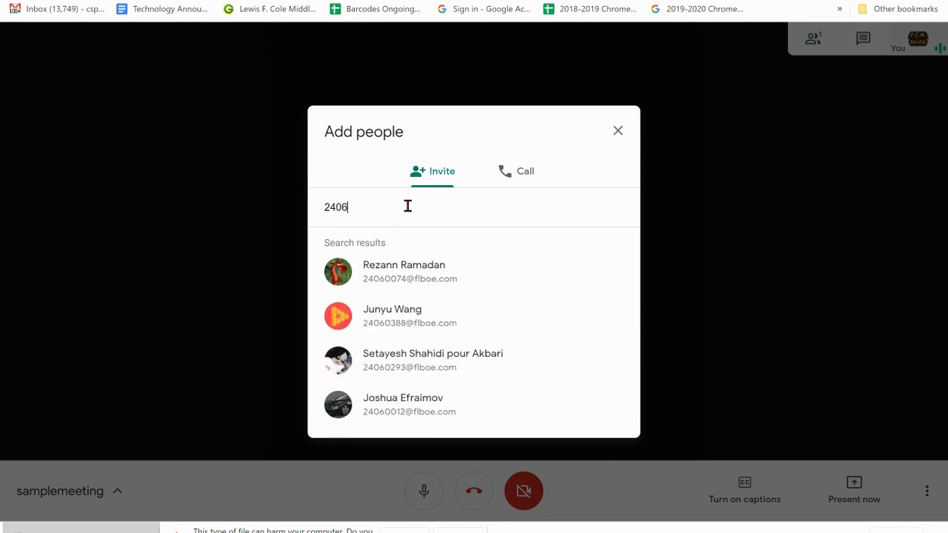
left_click(416, 276)
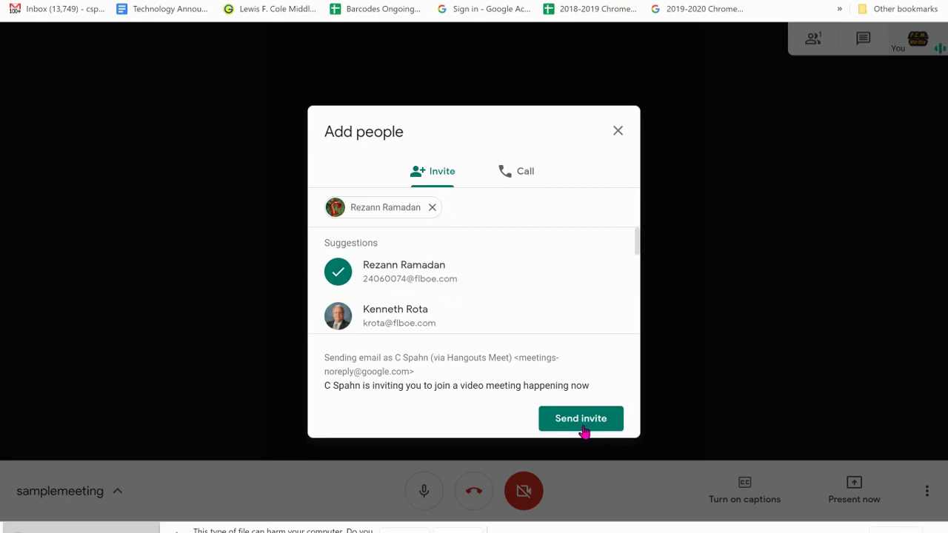
left_click(614, 140)
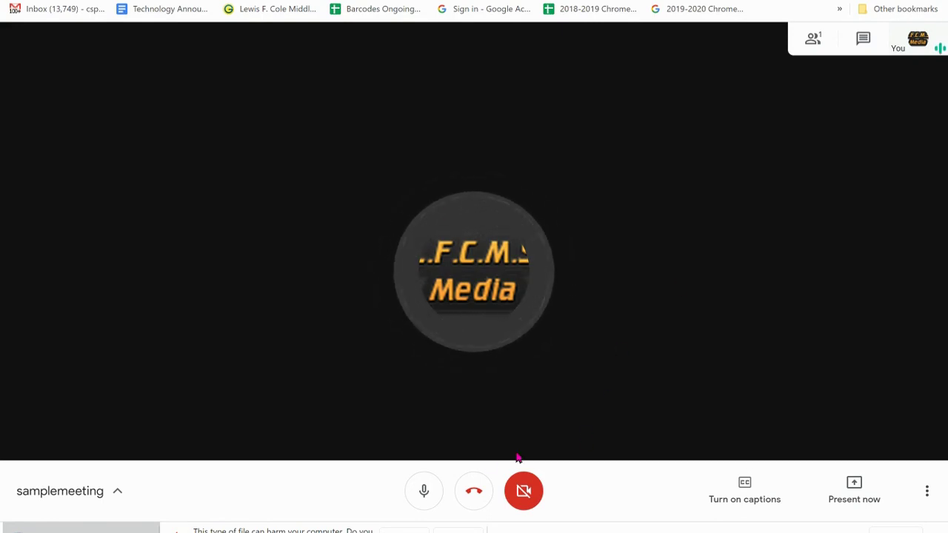
left_click(474, 497)
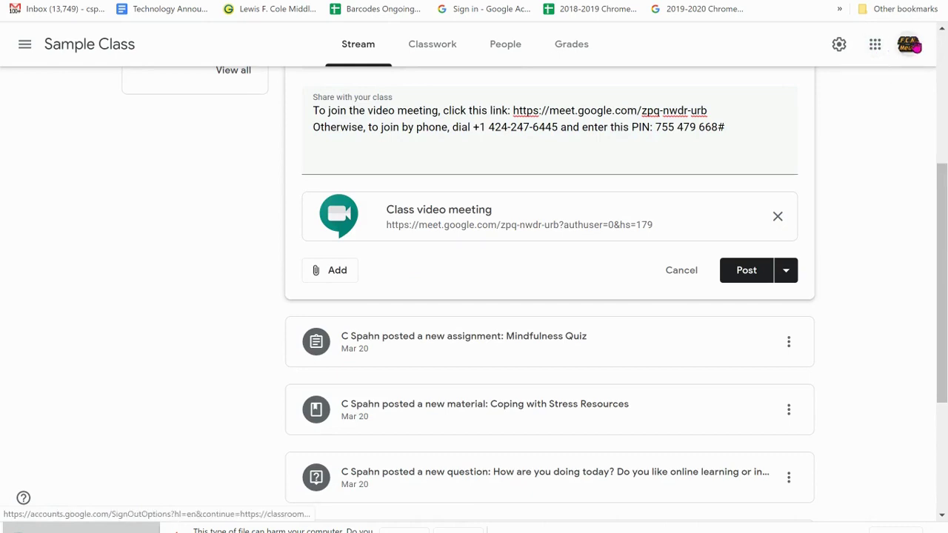
Open the Google apps grid at the top right of the Sample Class stream.
left_click(874, 46)
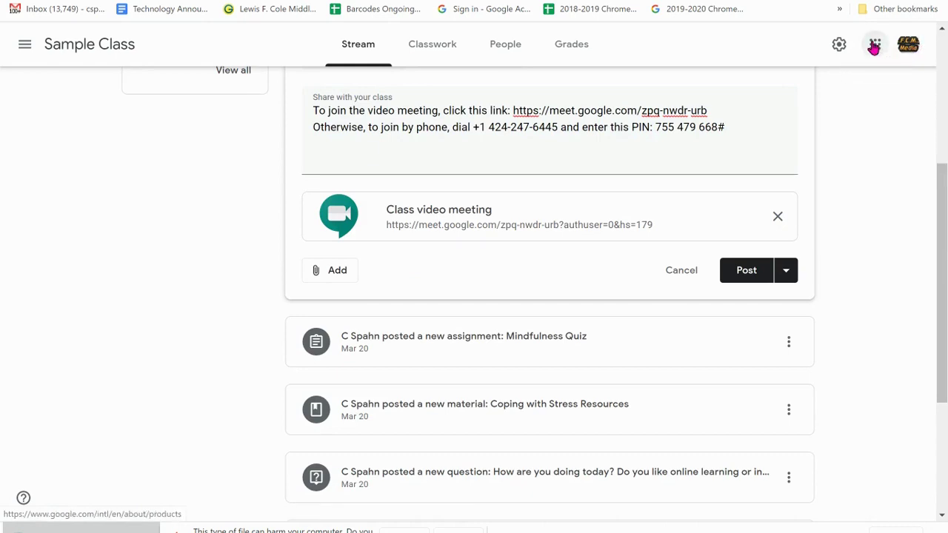
Create an April 1 Calendar event titled 'Title for your Meeting' and open More options.
left_click(737, 115)
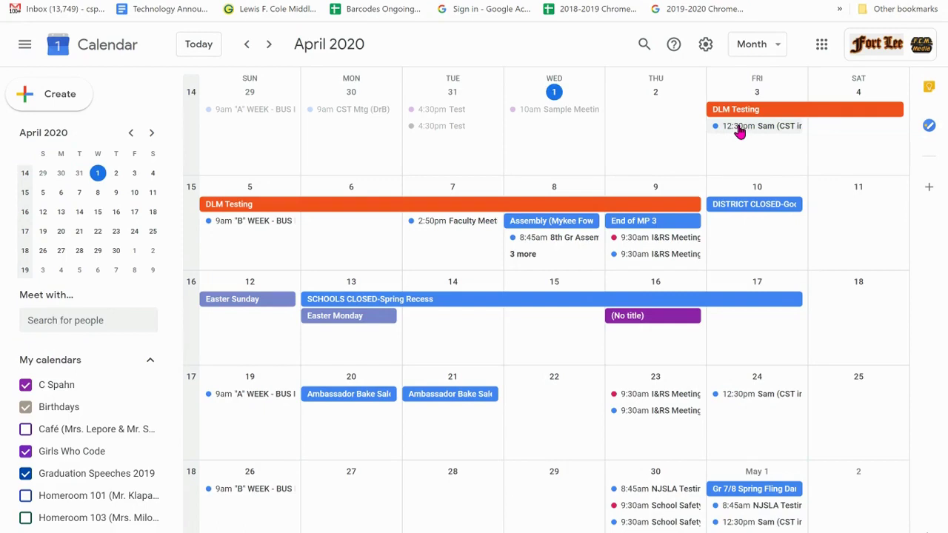
left_click(536, 139)
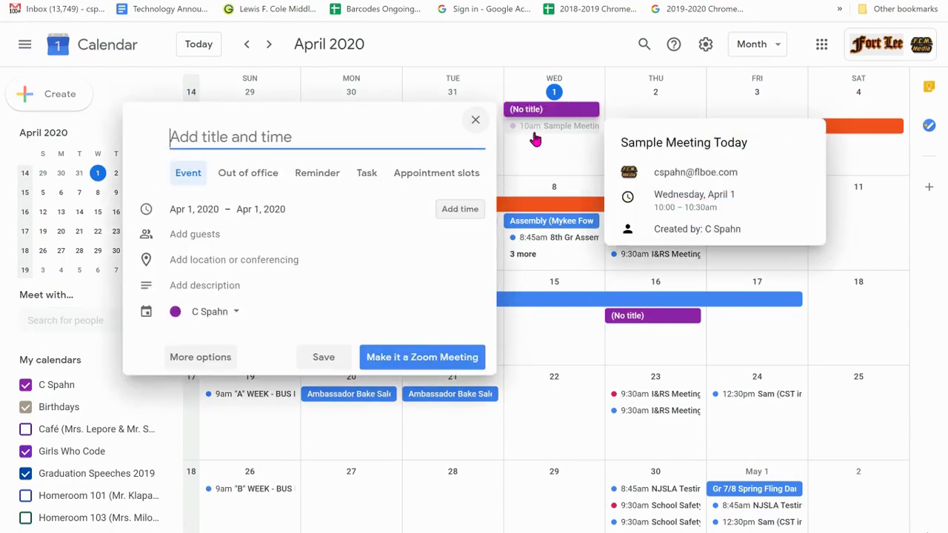
type("Title f")
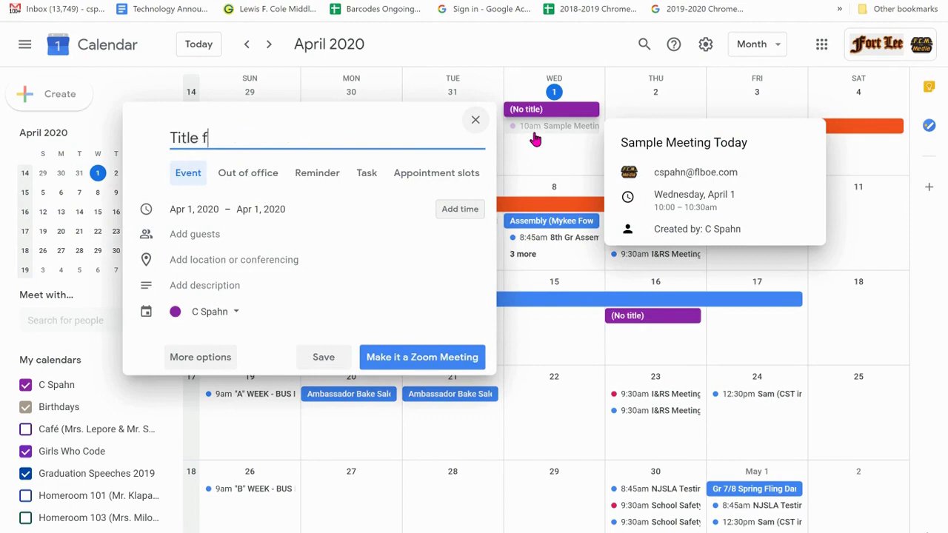
type("or your Meeting")
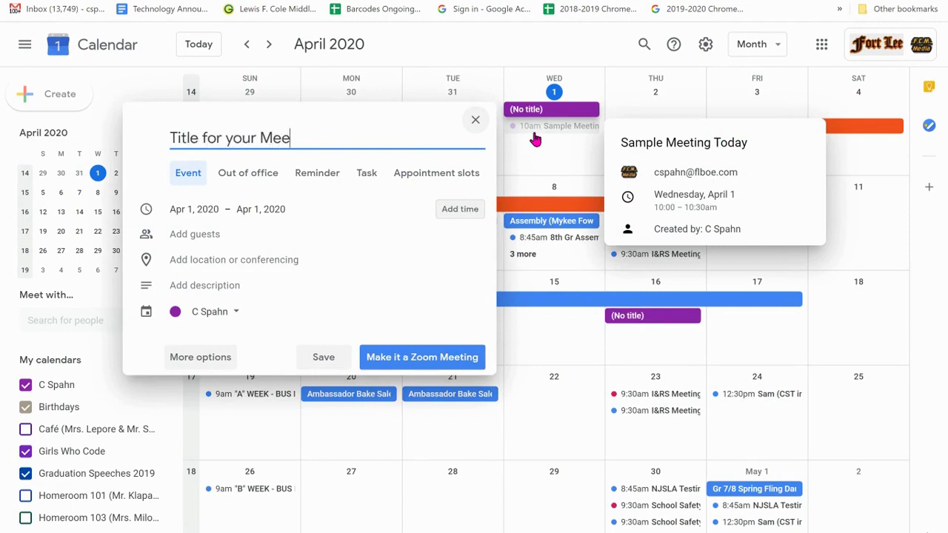
left_click(189, 359)
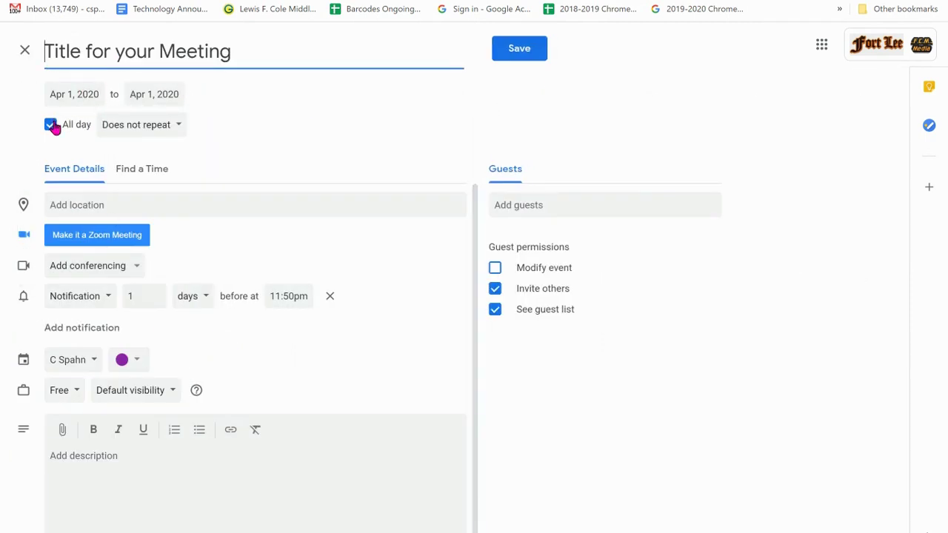
Turn off All day and set the April 1 event to start at 3:00pm.
left_click(50, 125)
left_click(137, 98)
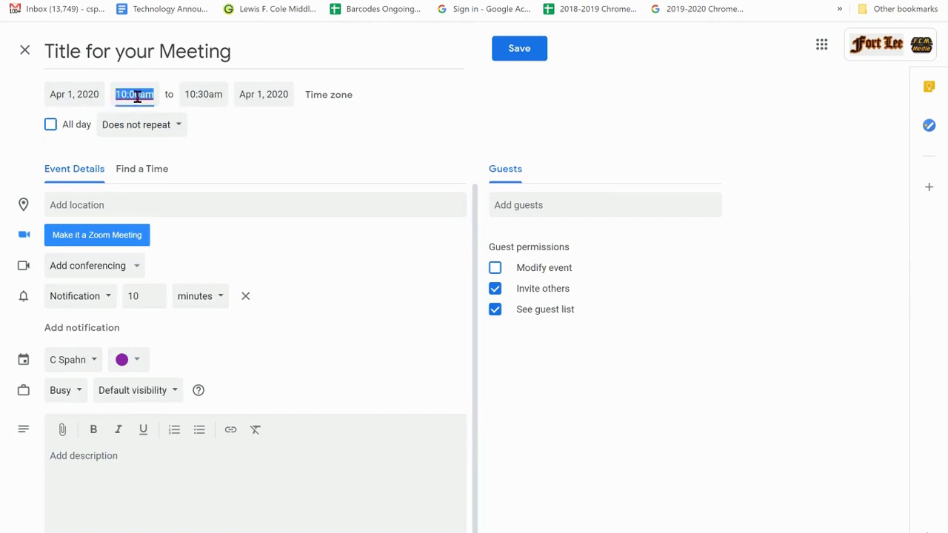
scroll(162, 188, "down", 5)
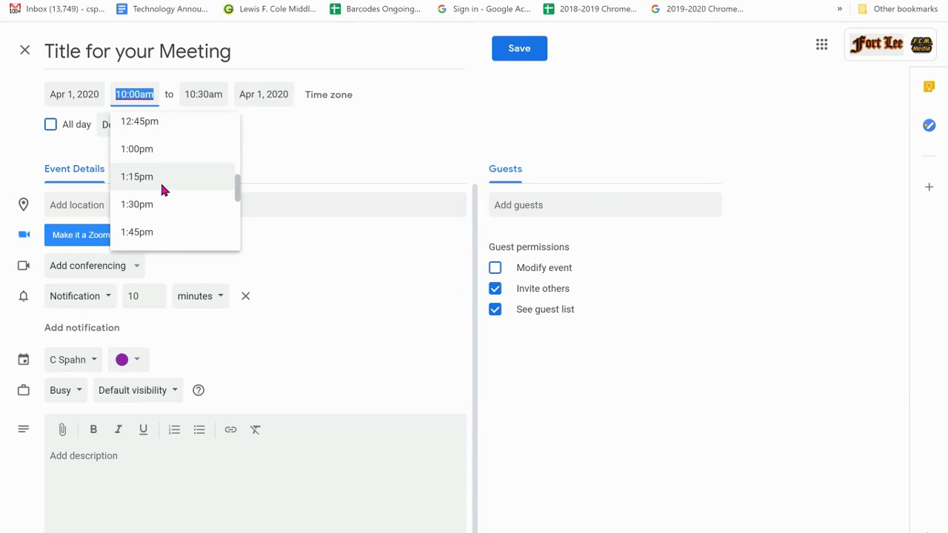
scroll(162, 188, "down", 3)
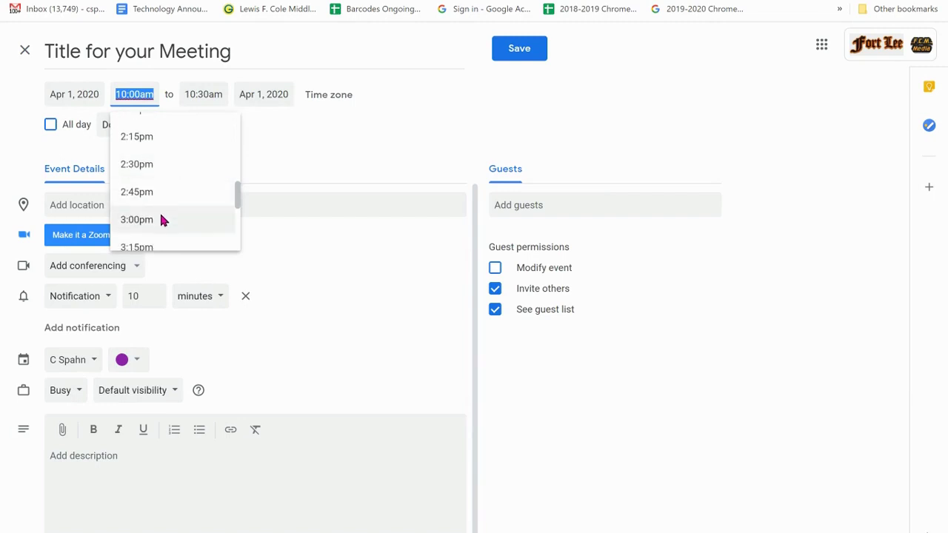
left_click(162, 220)
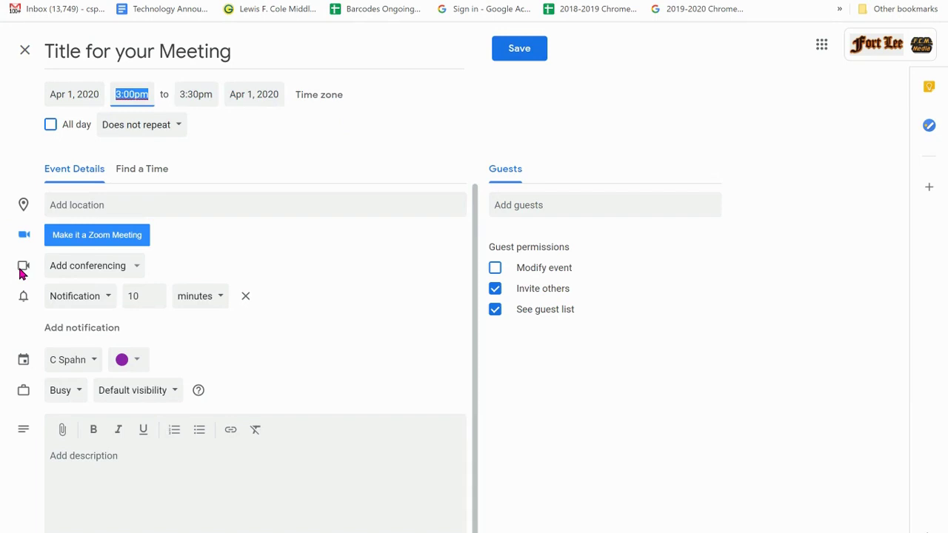
Add Hangouts Meet conferencing and select the meeting link in the expanded details.
left_click(95, 271)
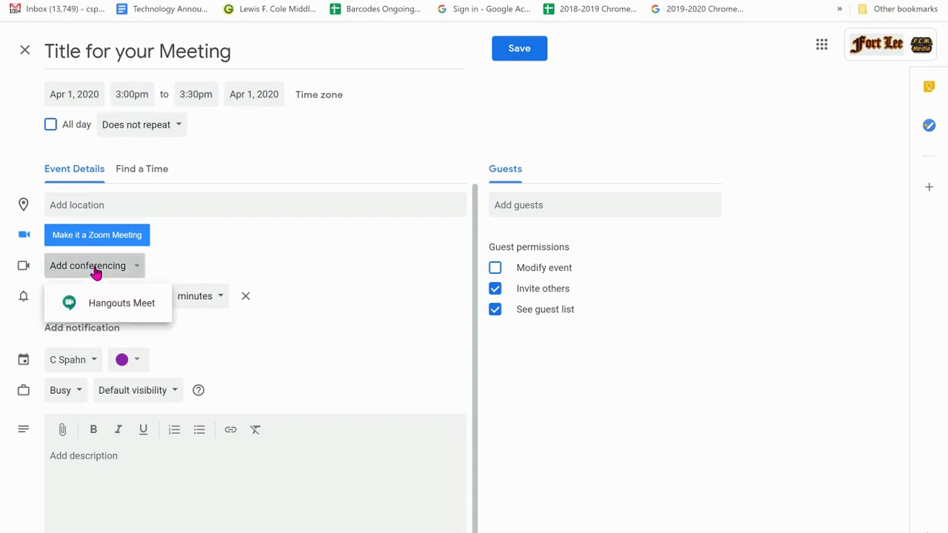
left_click(124, 306)
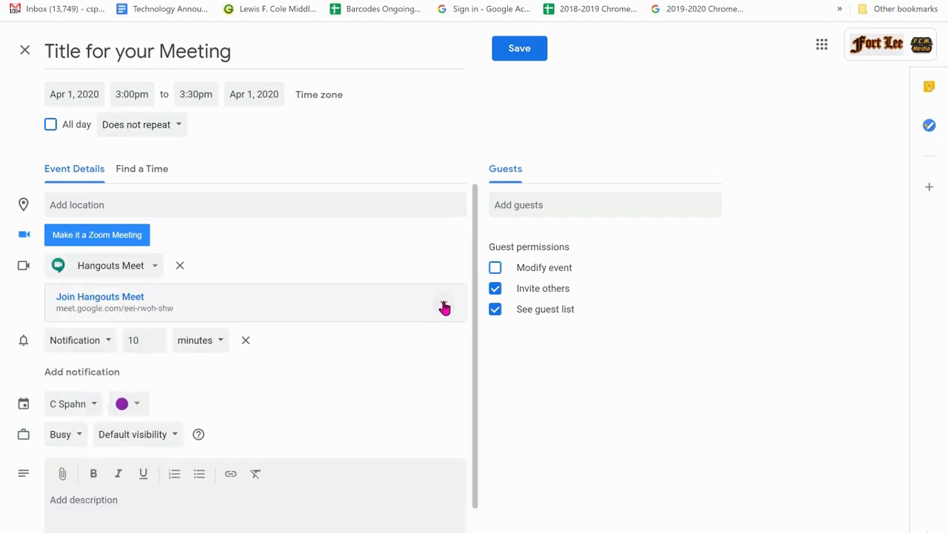
left_click(444, 306)
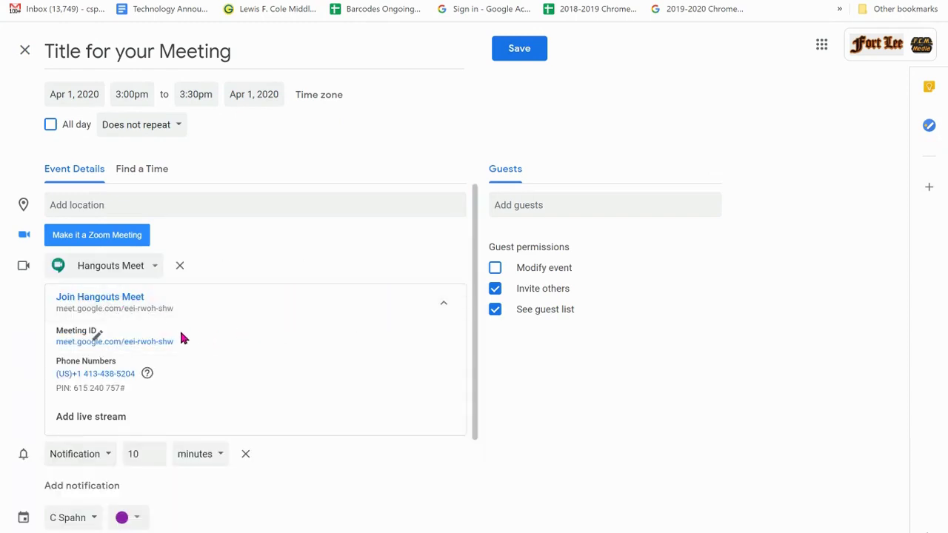
left_click_drag(183, 339, 59, 358)
key("ctrl+c")
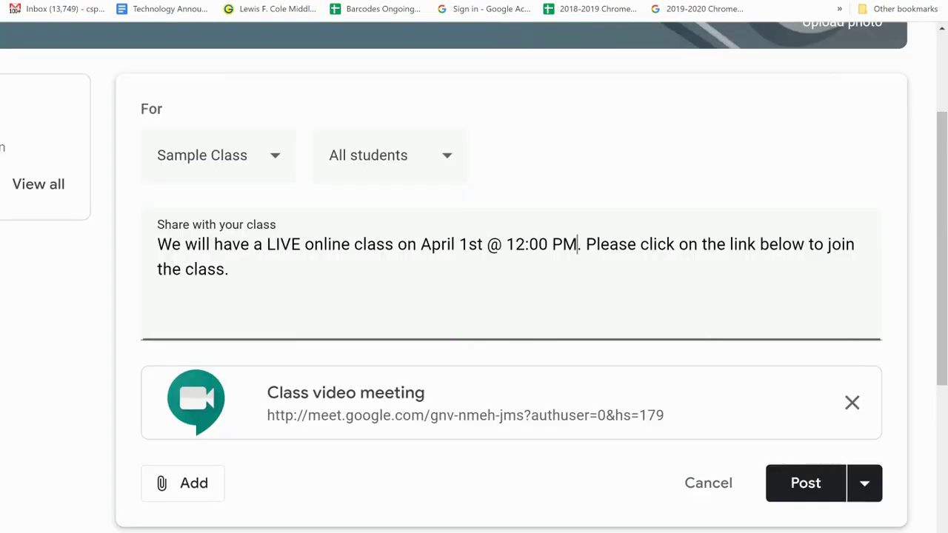
Replace the post's old video attachment with the pasted Meet link.
left_click(850, 404)
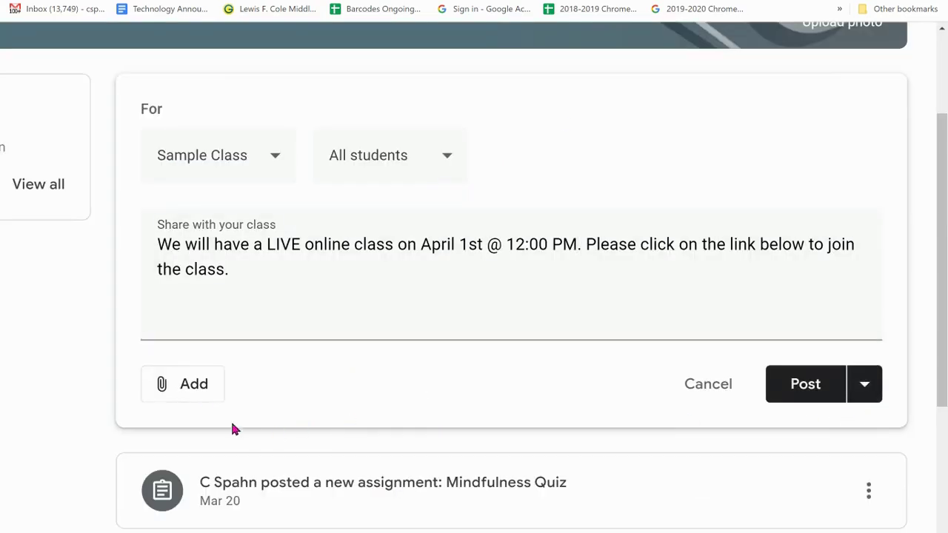
left_click(185, 387)
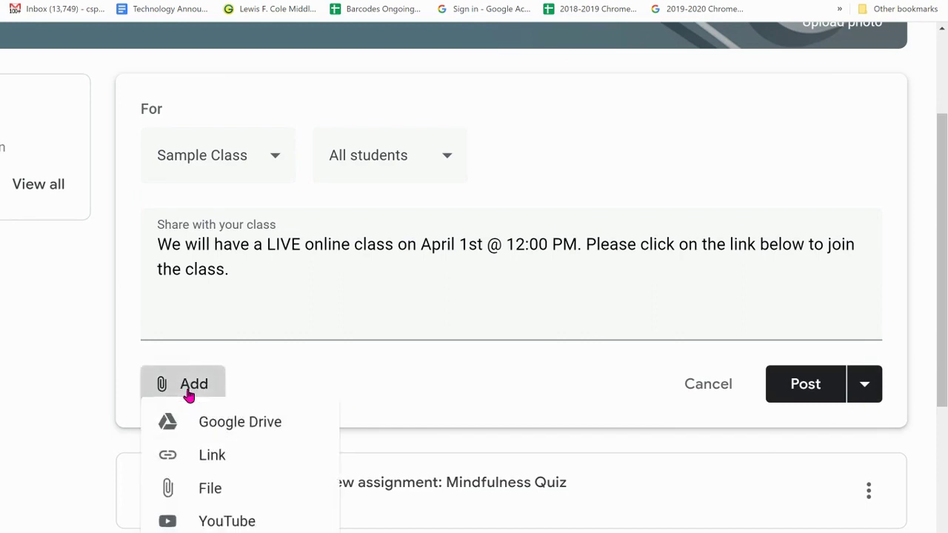
left_click(212, 456)
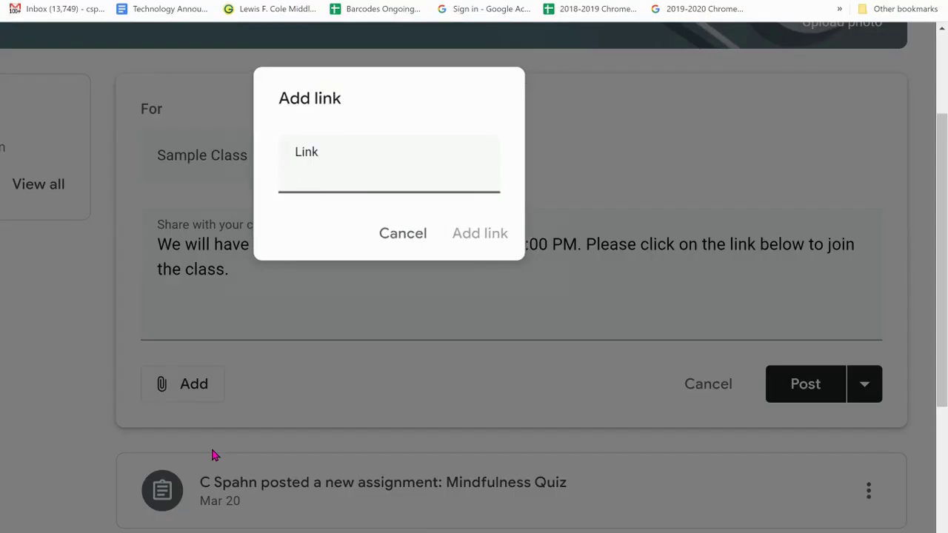
key("ctrl+v")
left_click(476, 244)
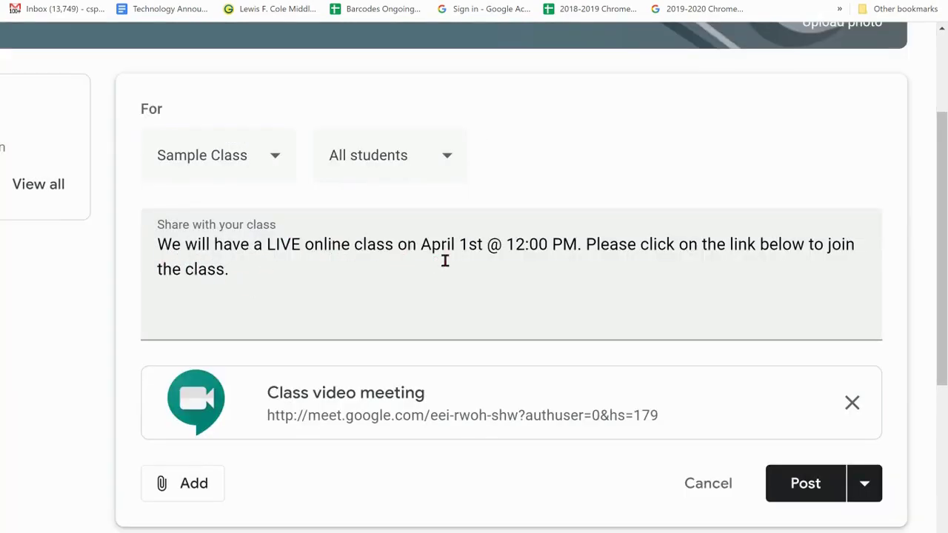
Change the class time in the announcement text from 12:00 PM to 2:00 PM.
left_click(526, 246)
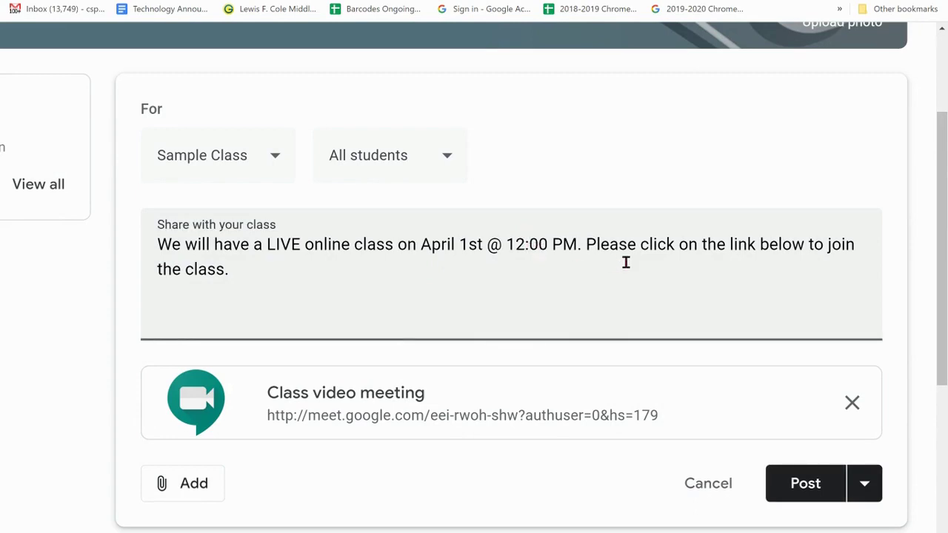
key("BackSpace")
key("BackSpace")
type("3")
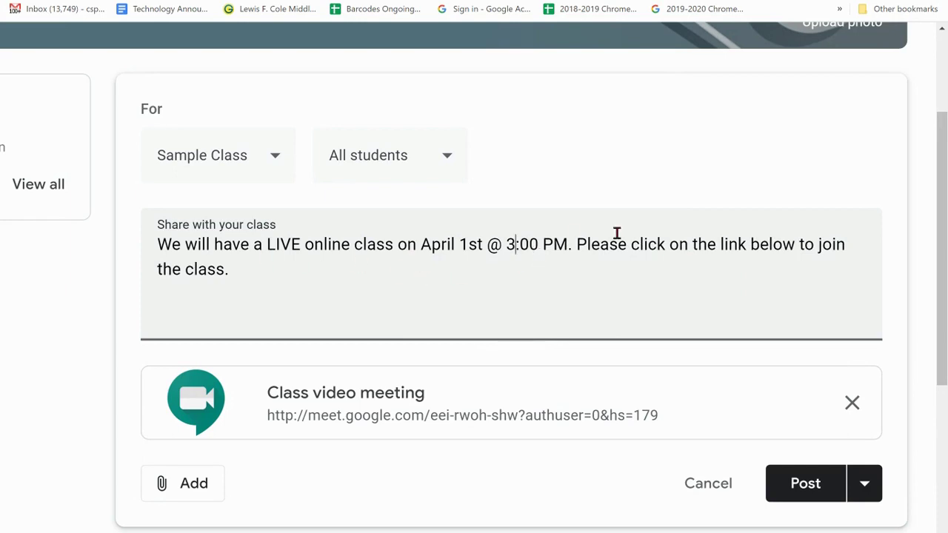
key("BackSpace")
type("2020")
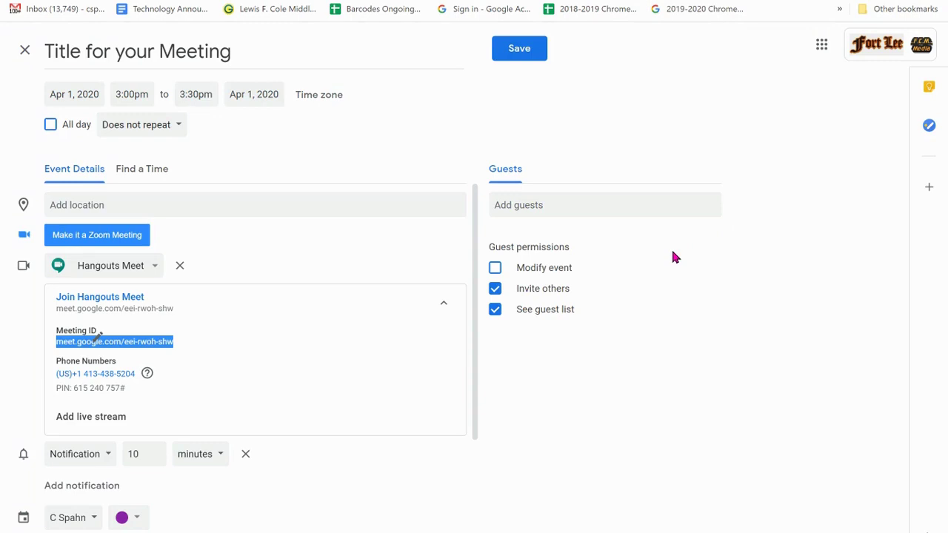
Add two suggested people as guests, save the event and dismiss the invitation prompt.
left_click(554, 199)
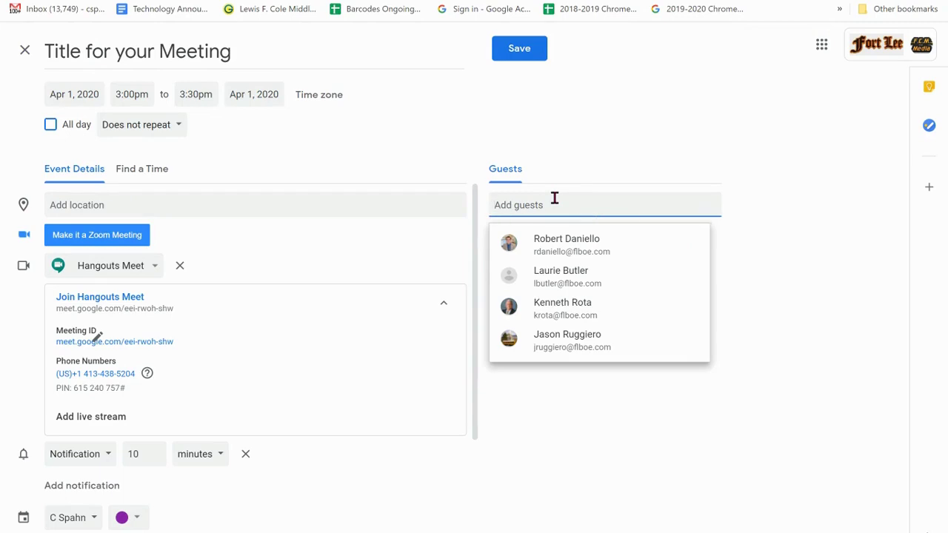
type("j")
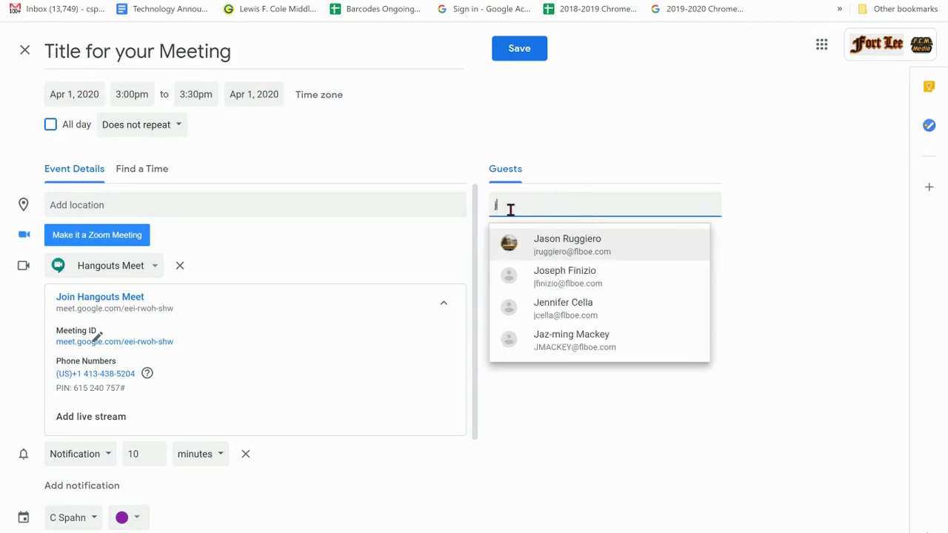
type("oseph")
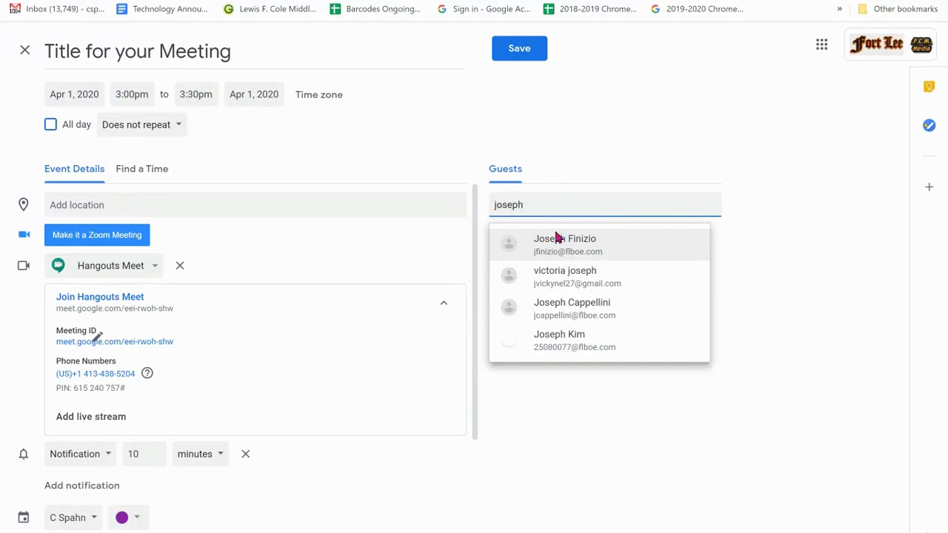
left_click(586, 251)
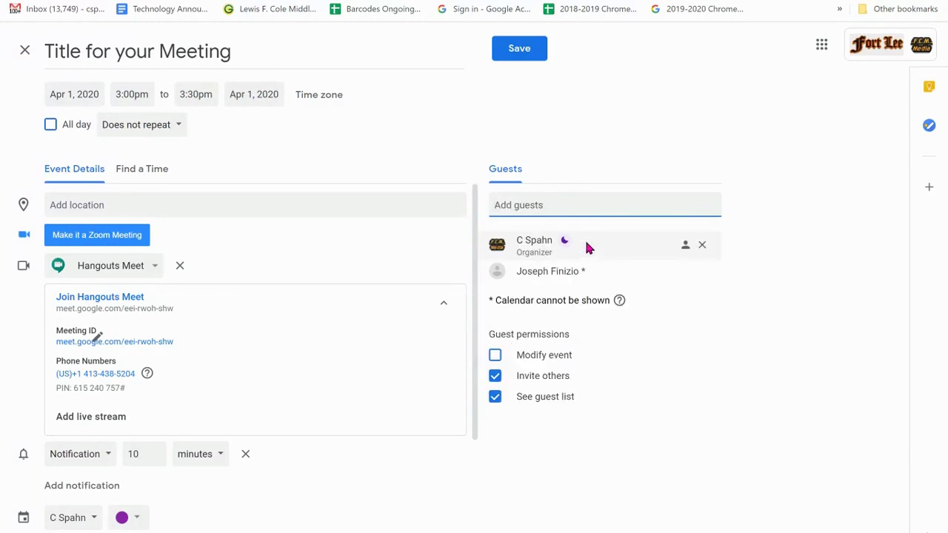
type("241")
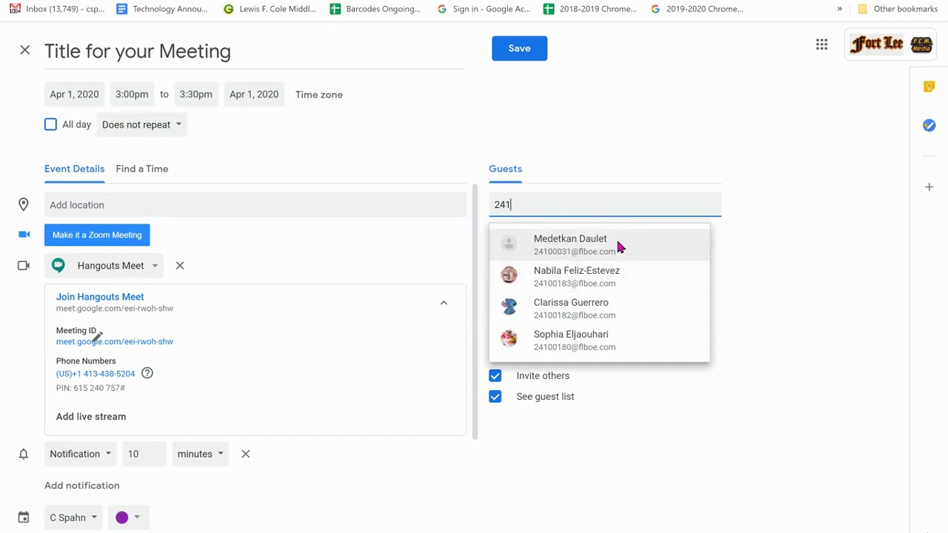
left_click(616, 245)
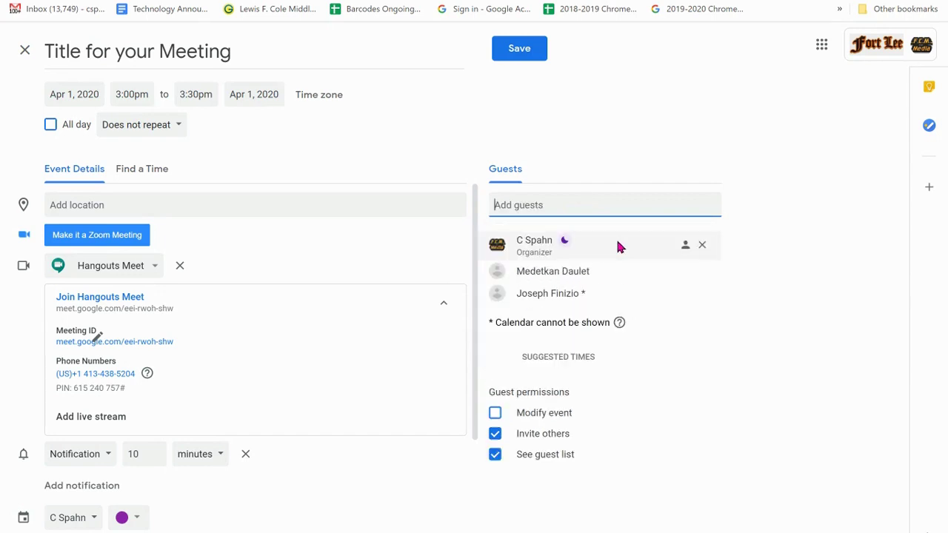
left_click(519, 51)
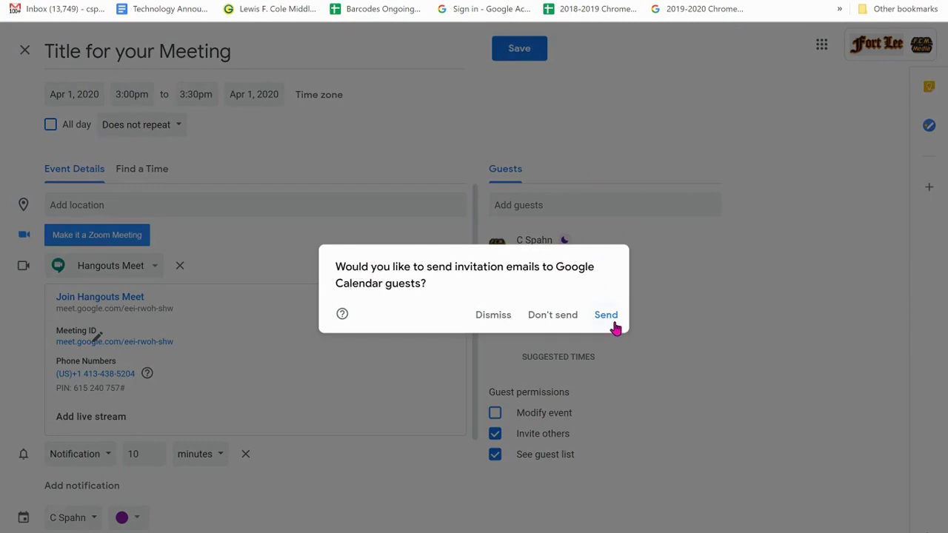
left_click(485, 329)
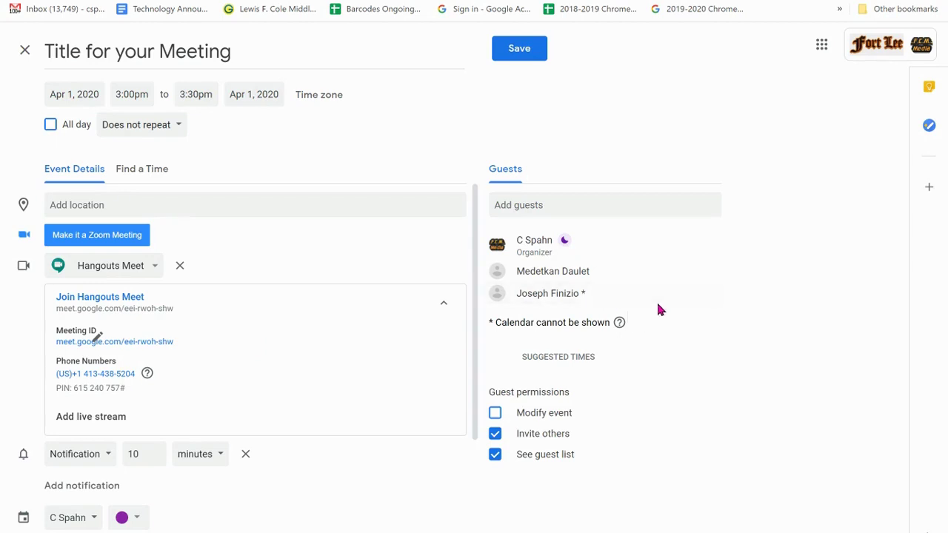
Remove the first added guest and the organizer from the guest list.
left_click(701, 294)
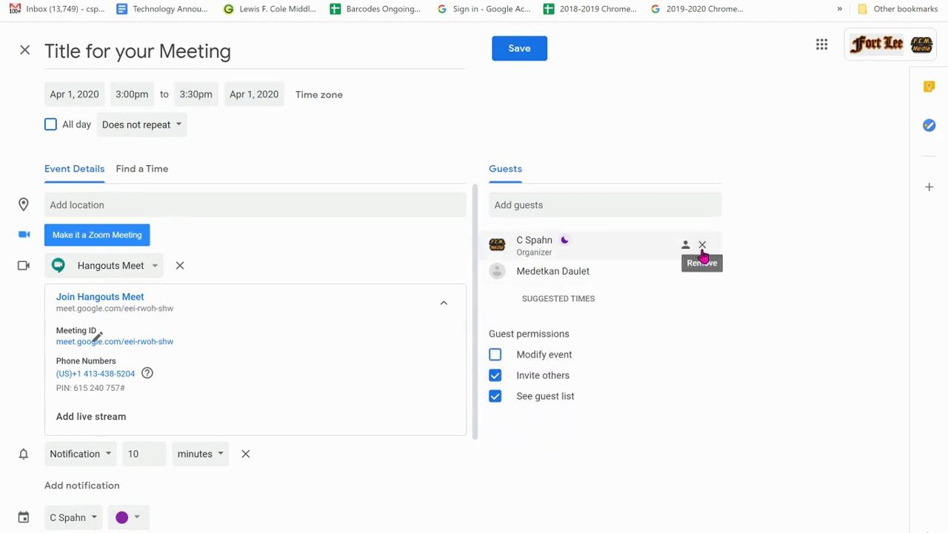
left_click(701, 245)
scroll(37, 400, "down", 3)
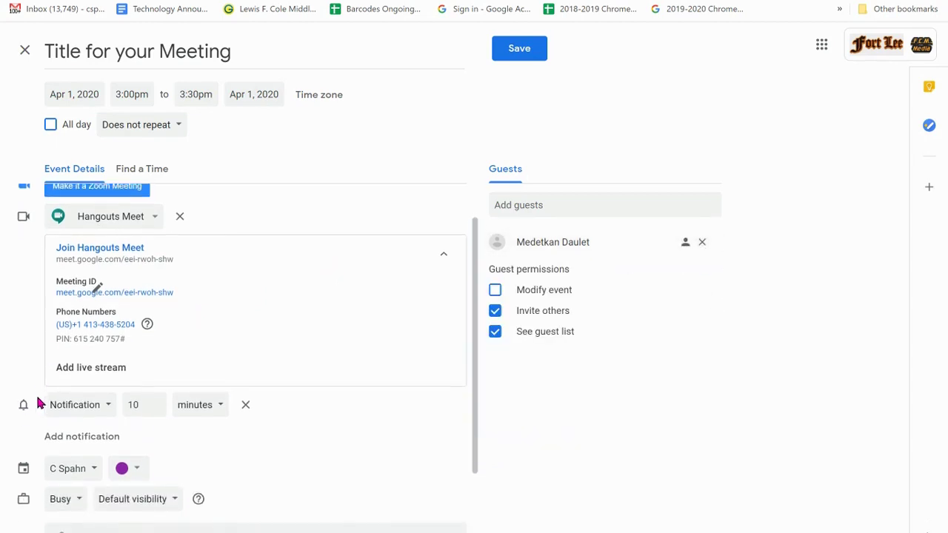
left_click(65, 465)
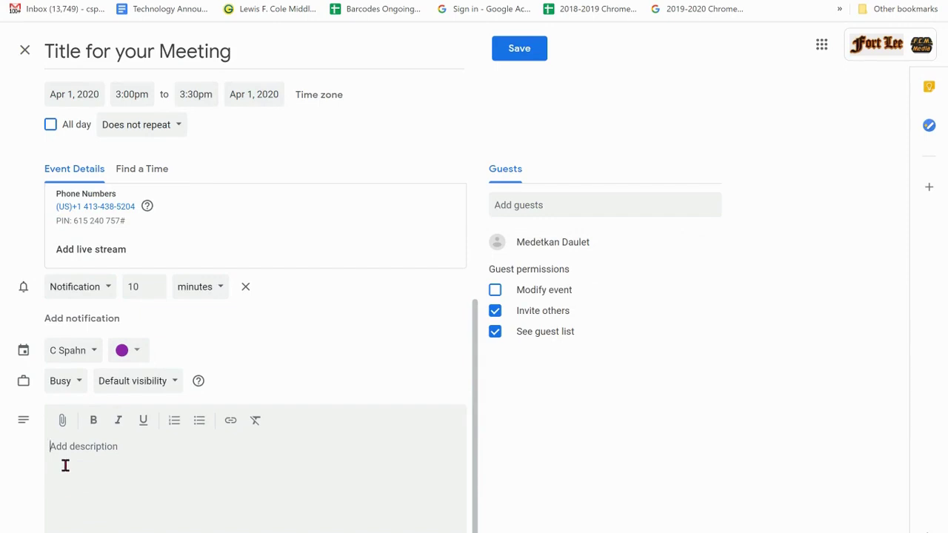
Attach the Powerwash & Update Chromebook file and the Lesson #4: Part I- Upstander Strategies slides from Drive's Recent list.
left_click(63, 423)
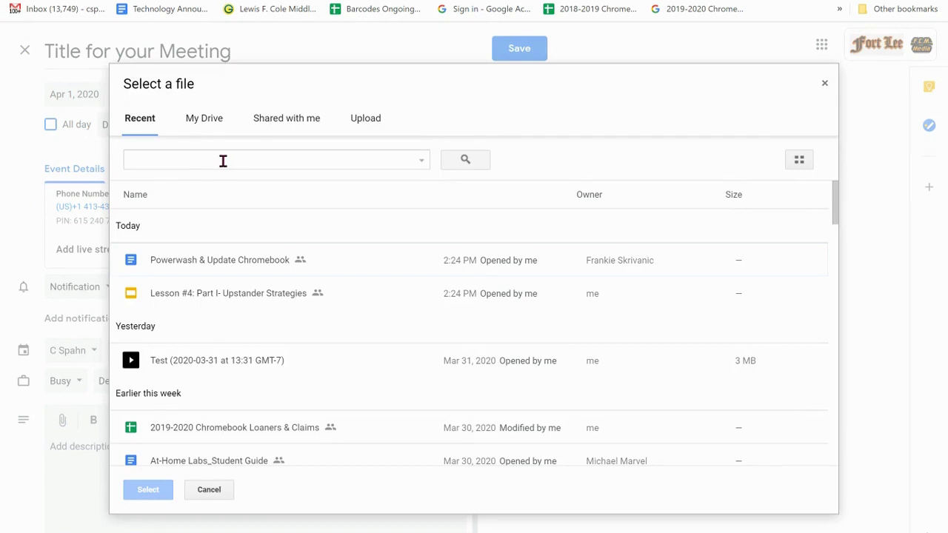
left_click(216, 270)
left_click(228, 295)
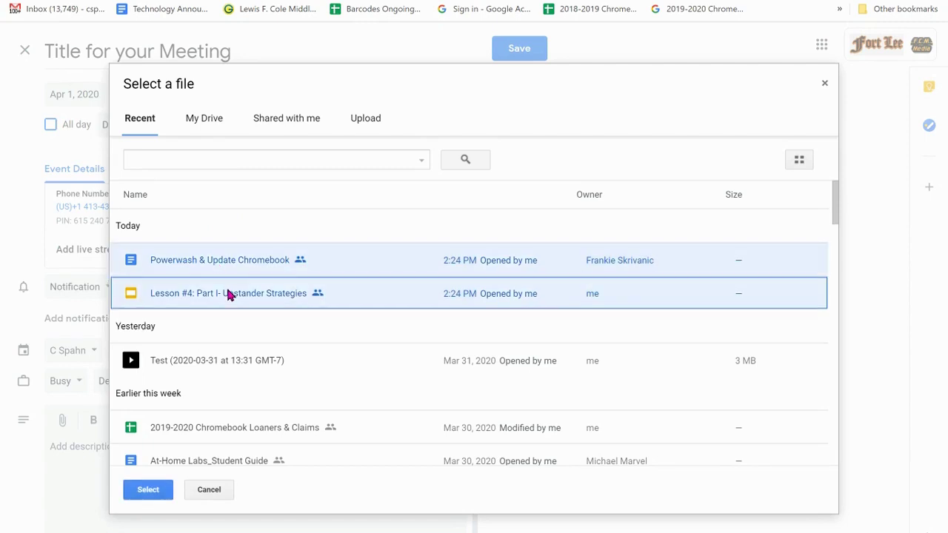
left_click(145, 494)
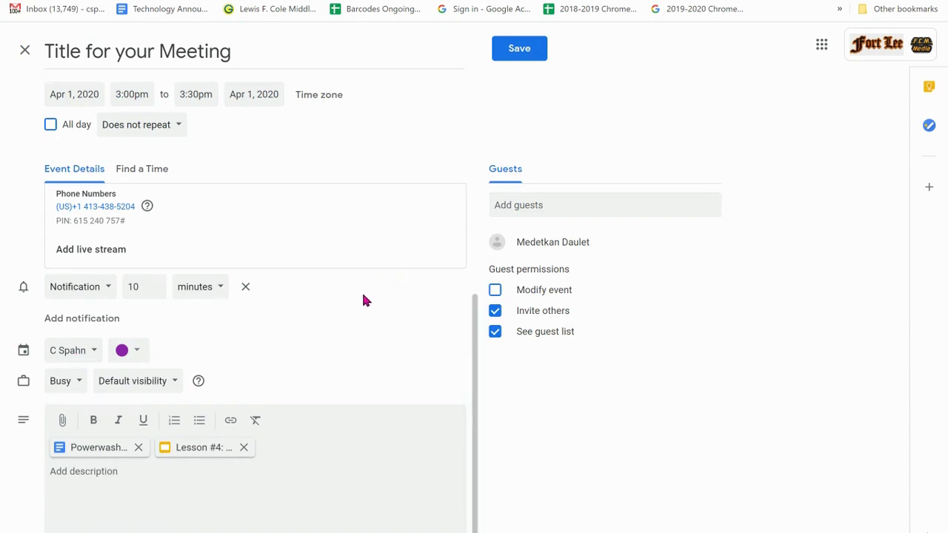
Save the event with its attachments, without sending invites or sharing file access.
left_click(501, 58)
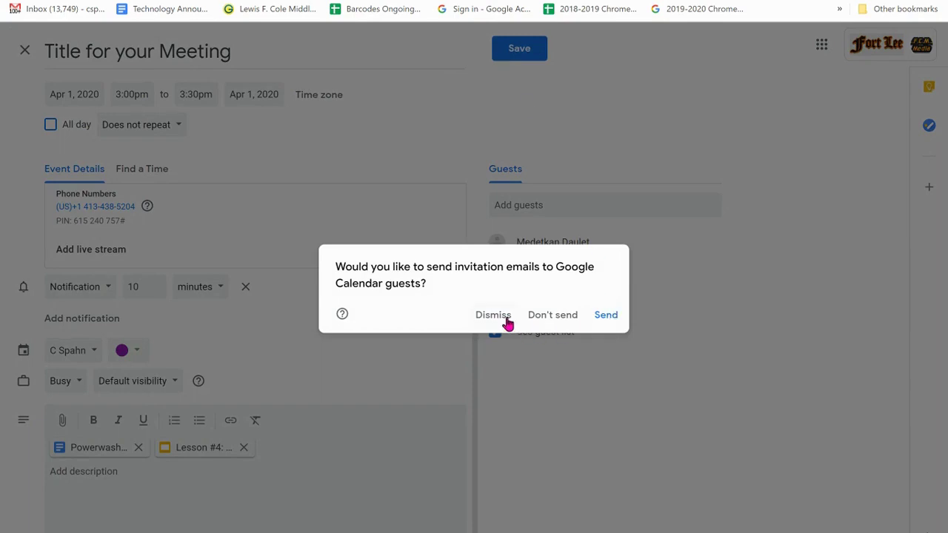
left_click(568, 320)
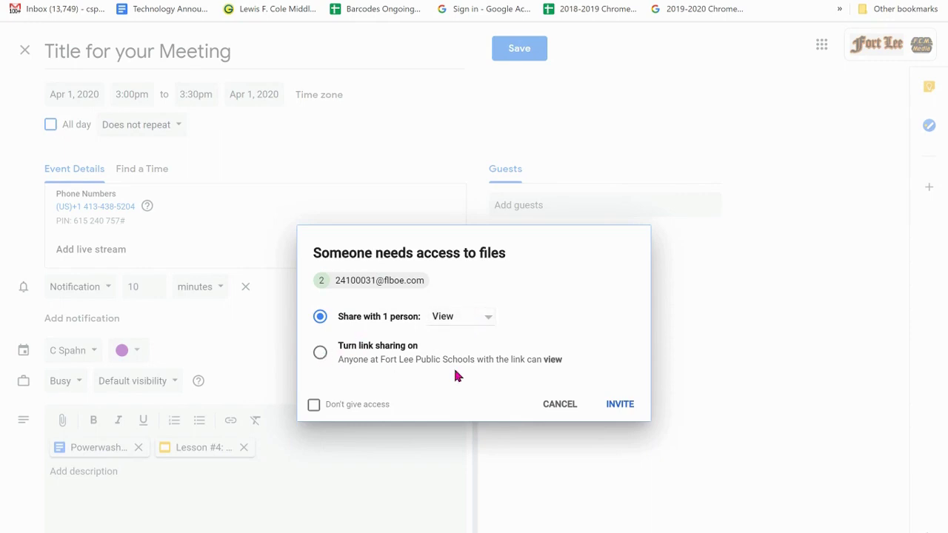
left_click(559, 404)
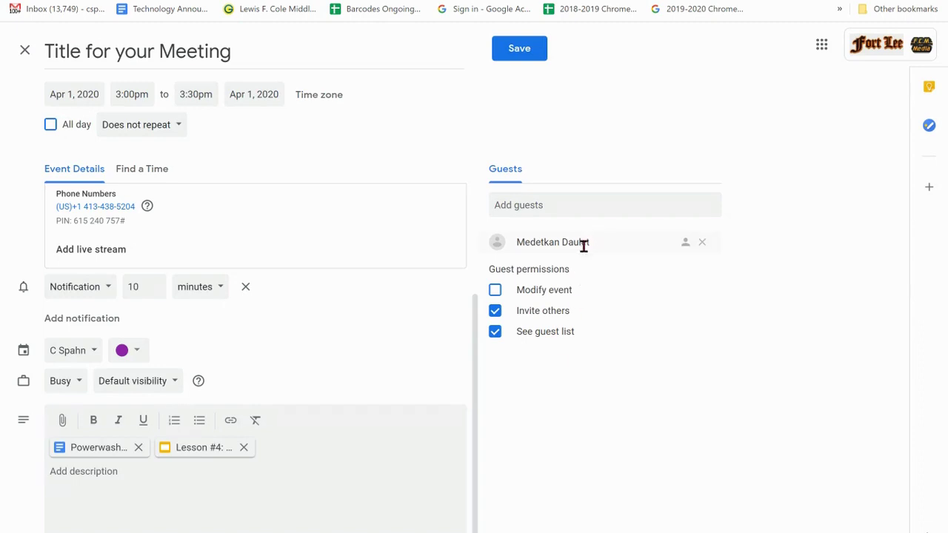
Remove the remaining guest, save the 3pm event, and open a new browser tab.
left_click(701, 244)
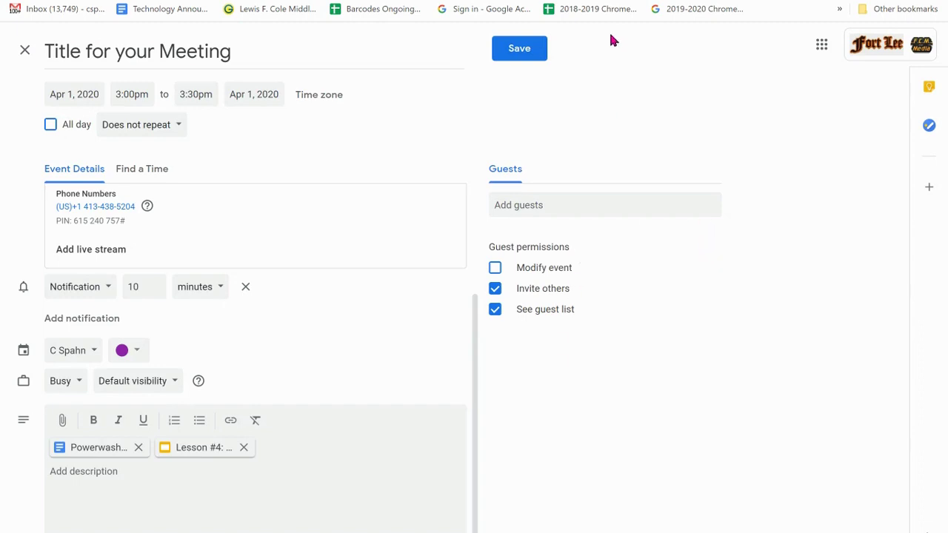
left_click(523, 53)
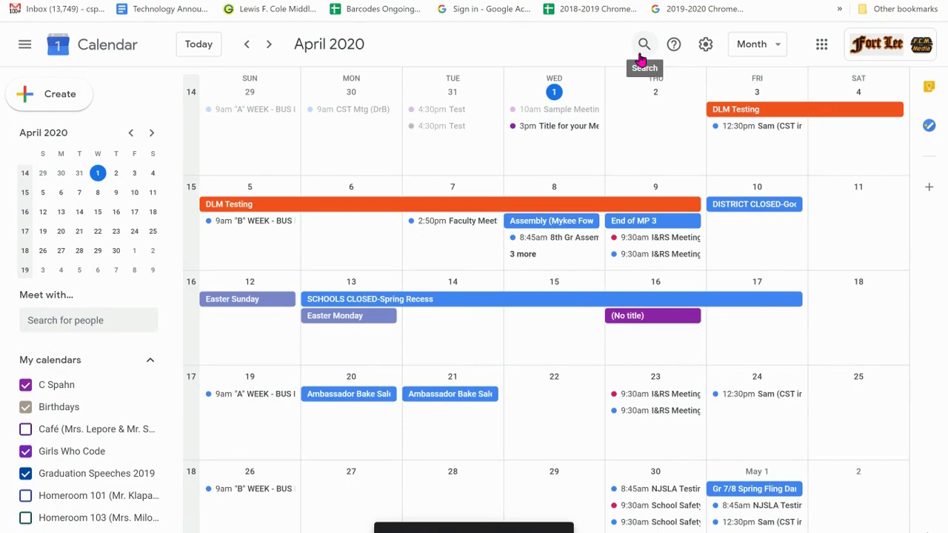
left_click(565, 128)
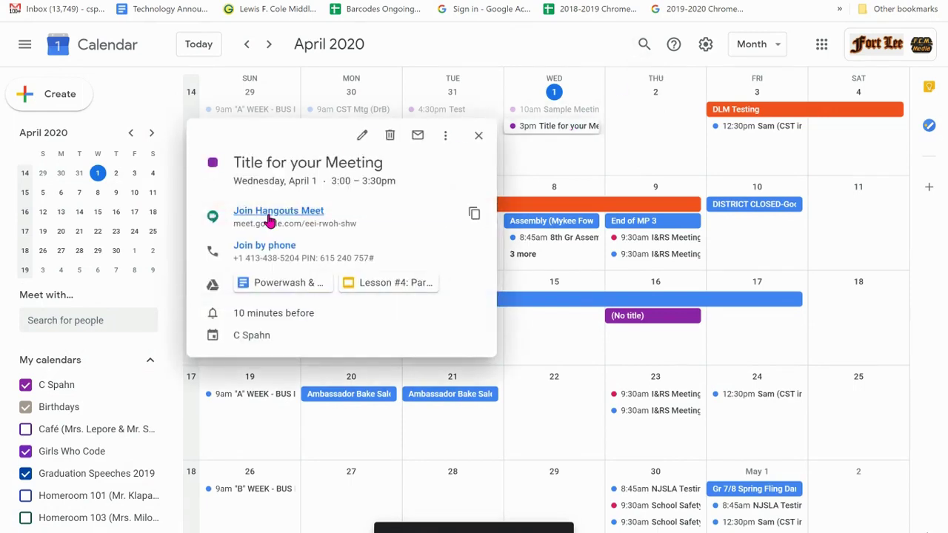
key("ctrl+t")
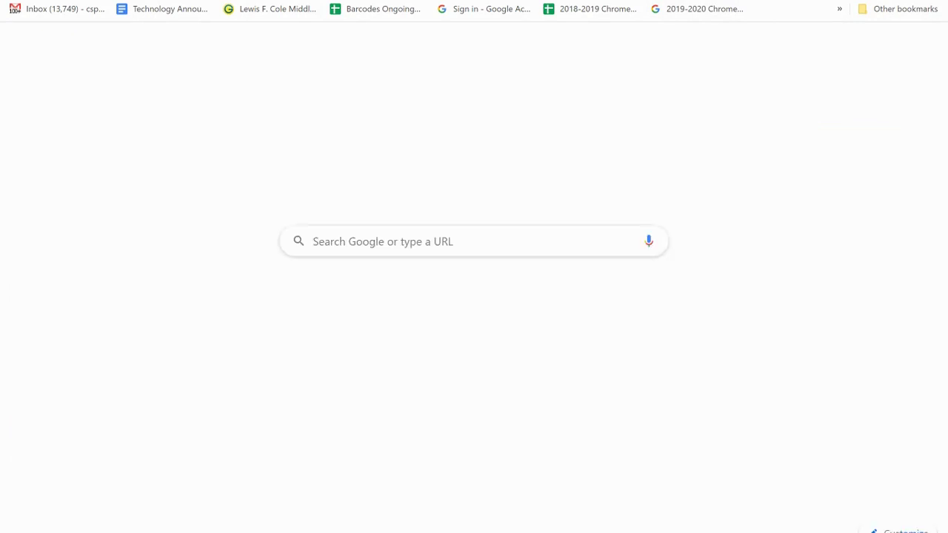
Go to Meet, open the 3:00 PM Title for your Meeting session and join with the camera off.
type("meet")
key("Return")
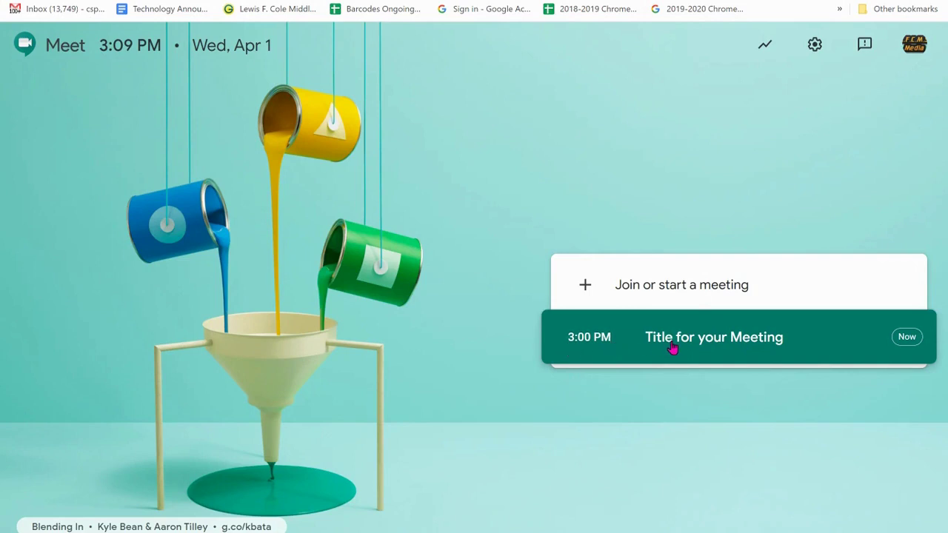
left_click(766, 345)
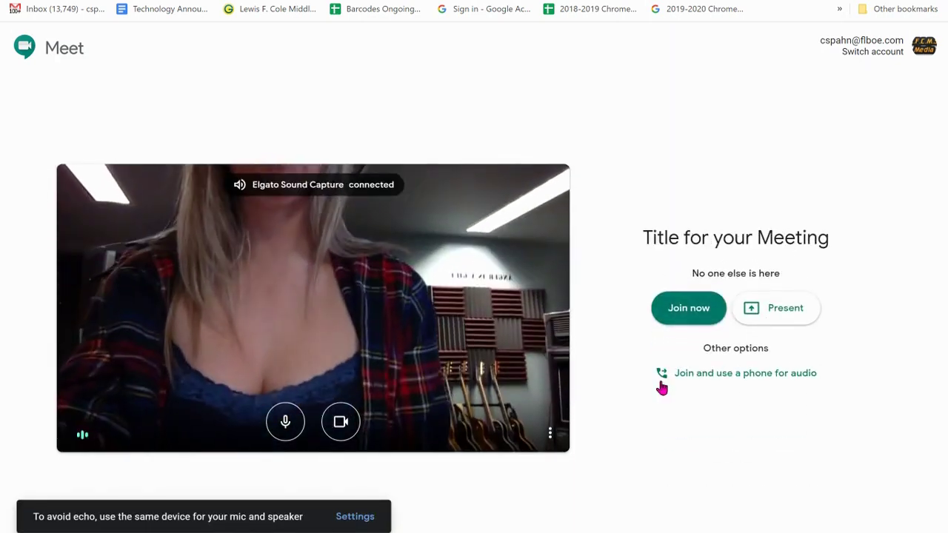
left_click(349, 426)
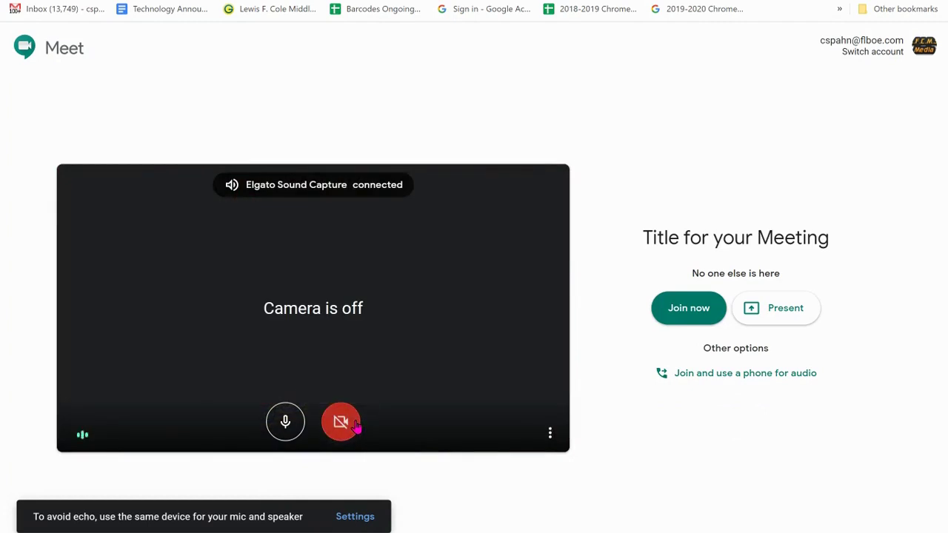
left_click(689, 308)
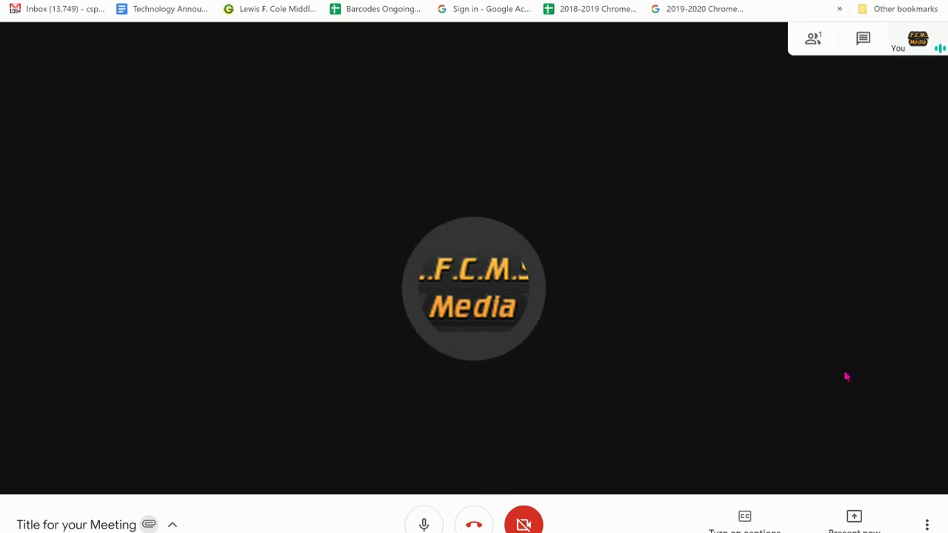
Switch the meeting layout to Sidebar.
left_click(926, 524)
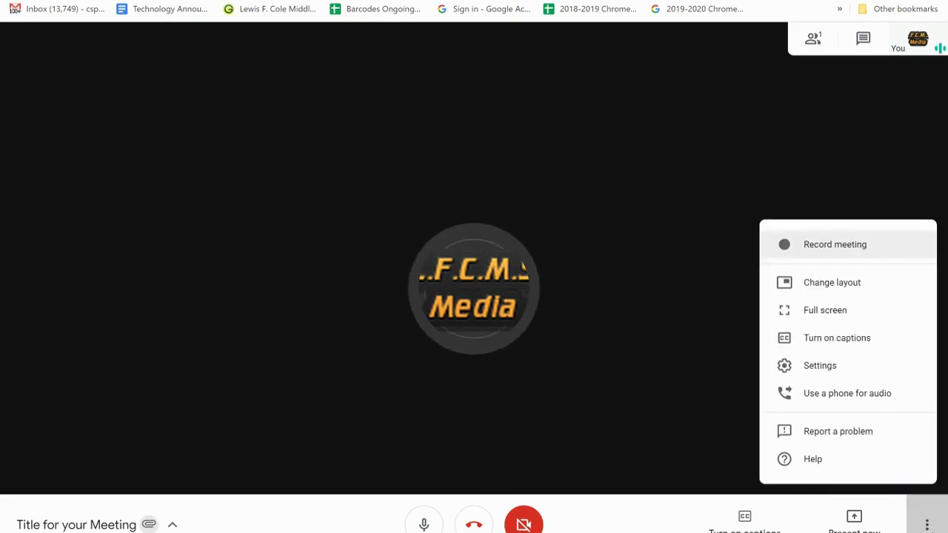
left_click(855, 289)
left_click(433, 274)
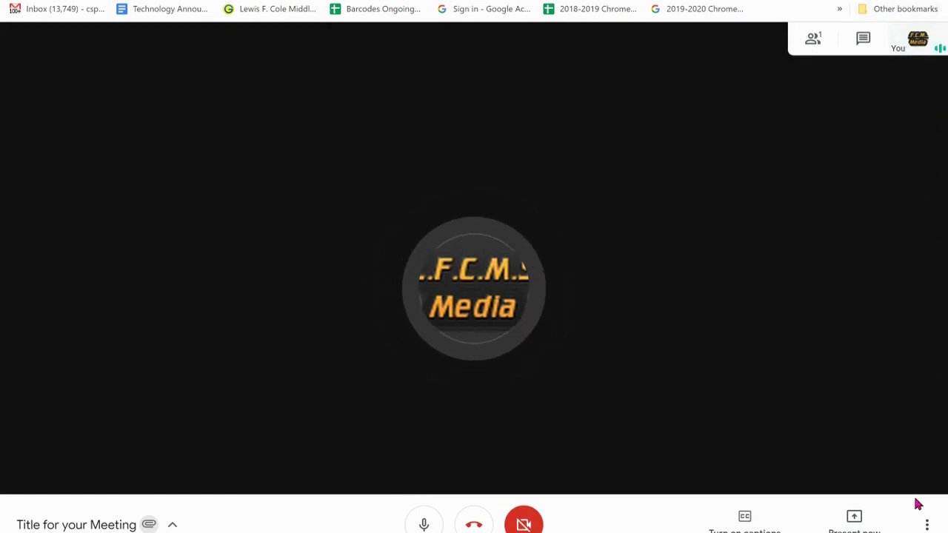
left_click(927, 524)
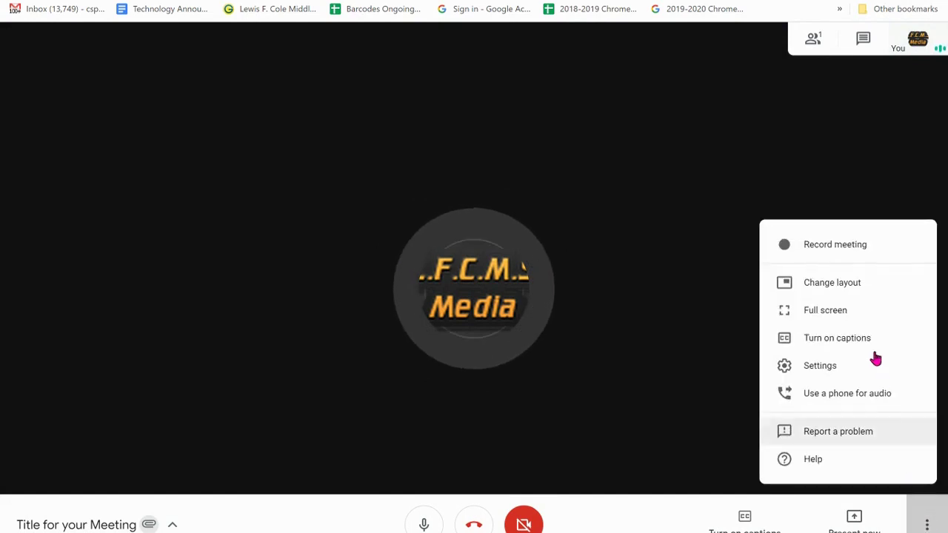
left_click(854, 287)
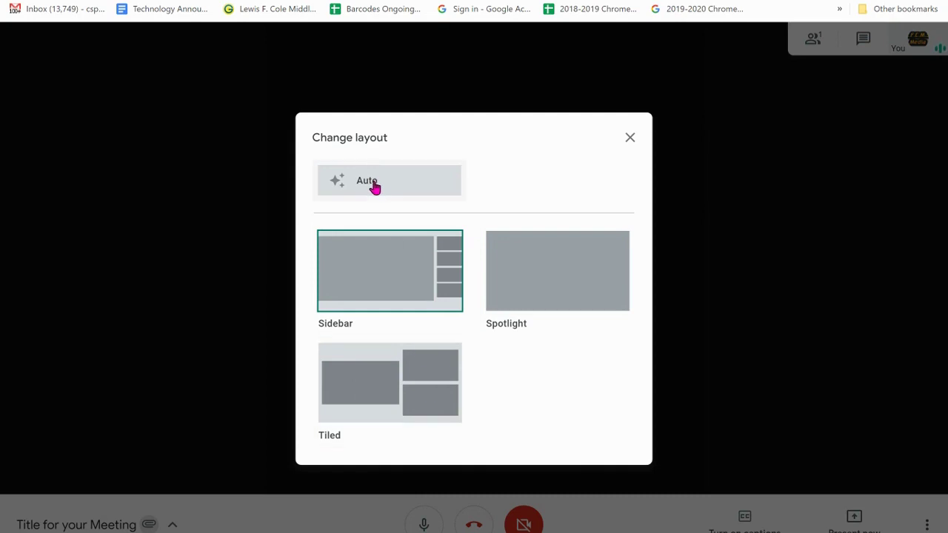
left_click(388, 295)
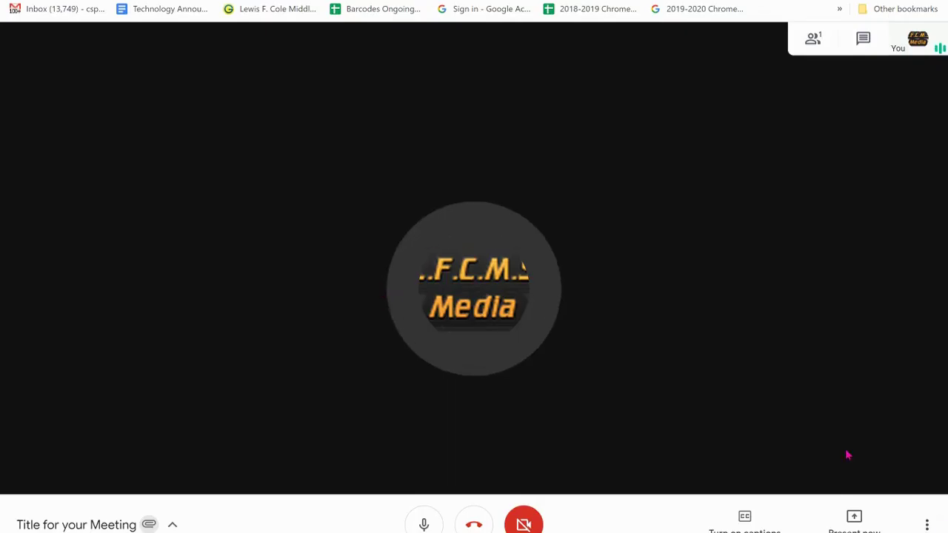
Show the meeting full screen, then exit back to the normal window.
left_click(931, 524)
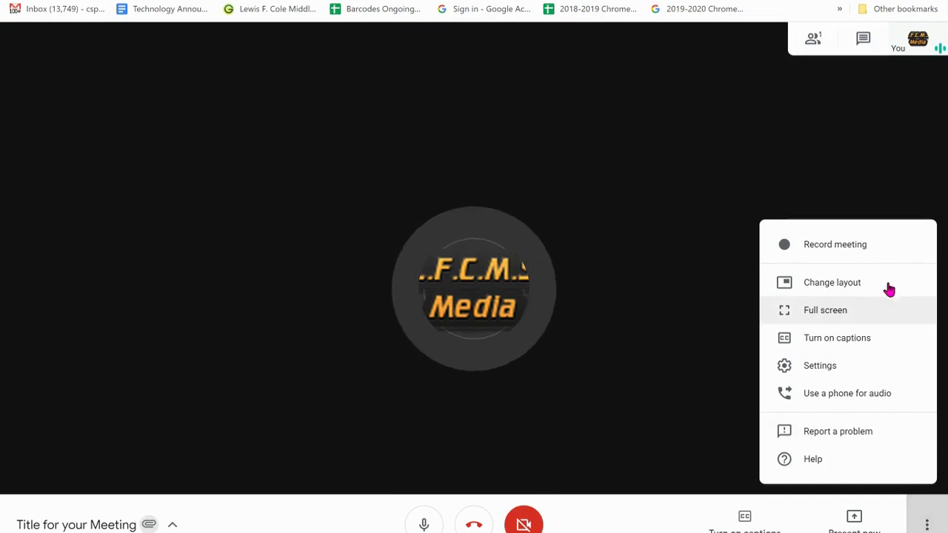
left_click(863, 312)
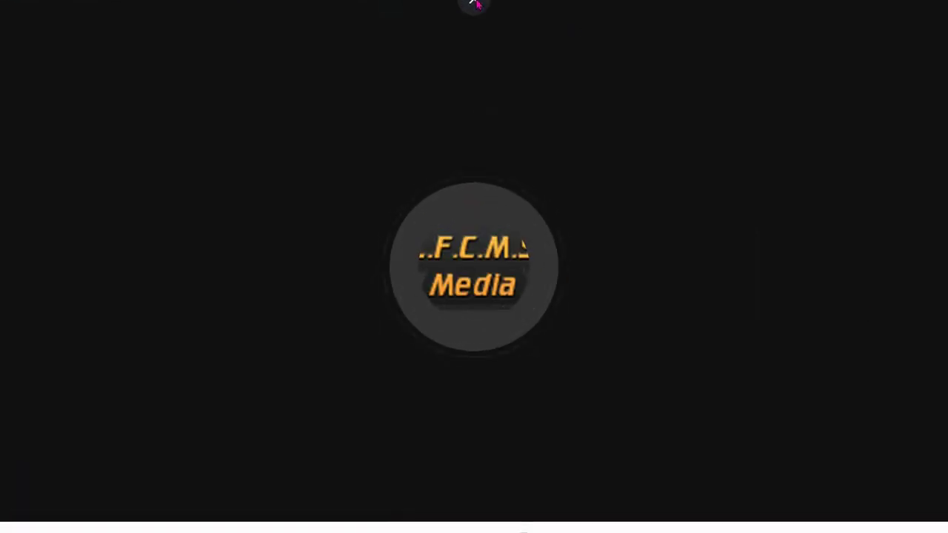
left_click(474, 2)
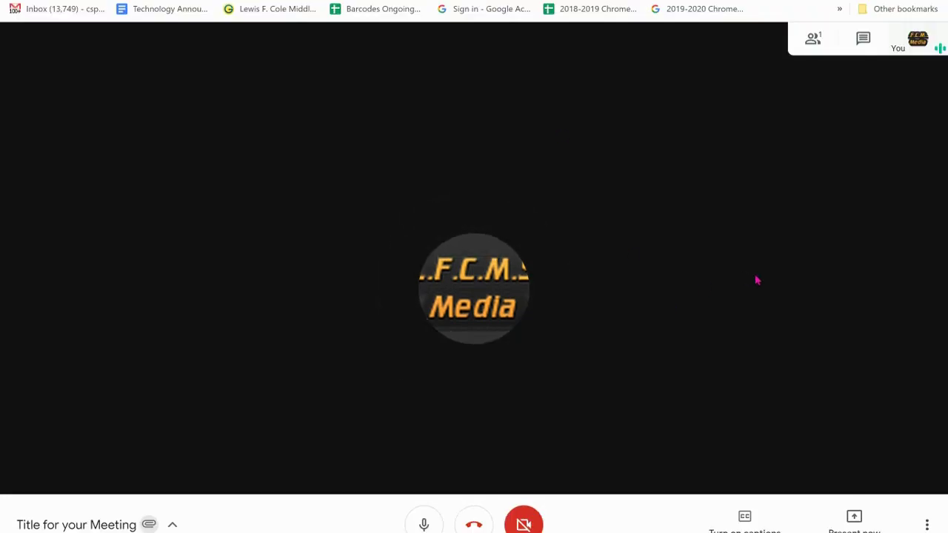
left_click(926, 524)
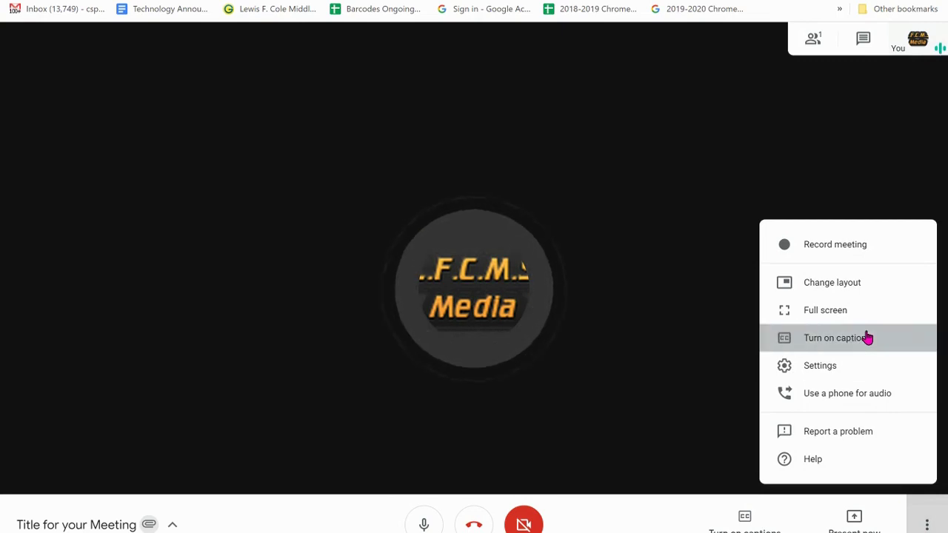
Turn on live captions, then toggle the CC button off, on and off again.
left_click(865, 337)
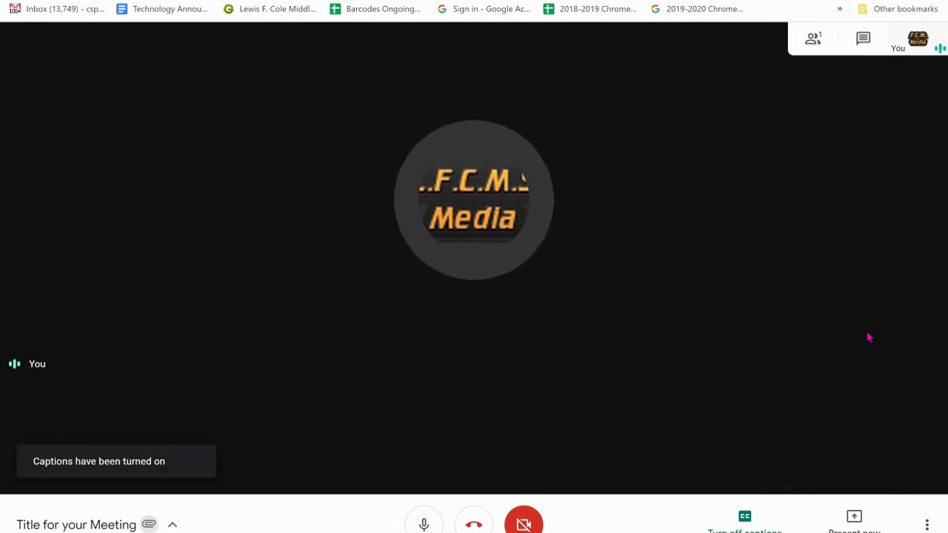
left_click(733, 527)
left_click(733, 527)
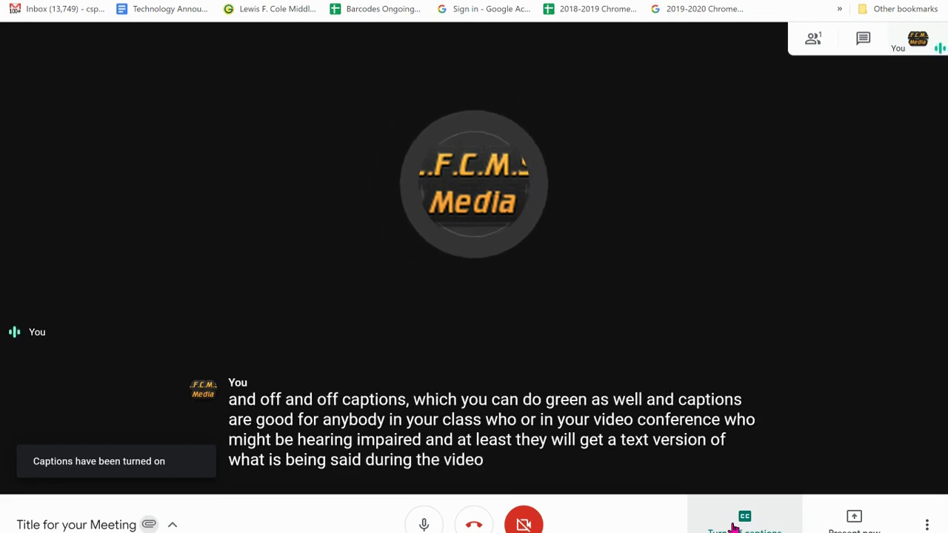
left_click(733, 527)
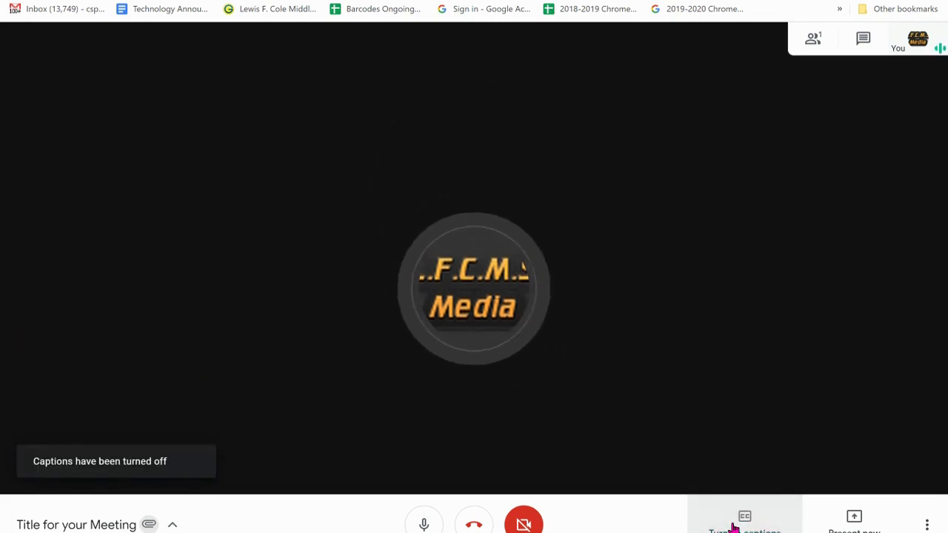
left_click(916, 520)
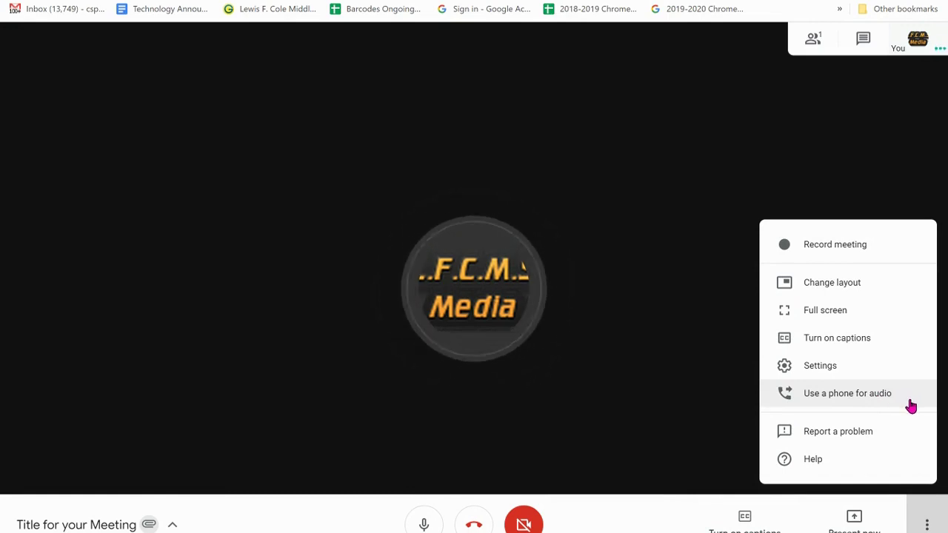
Start recording the meeting and accept the Ask for consent notice.
left_click(719, 387)
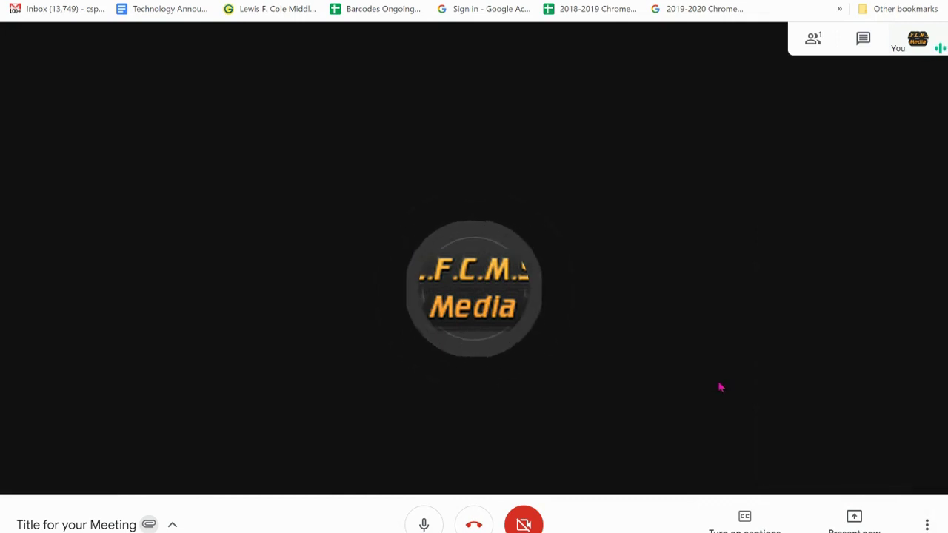
left_click(922, 524)
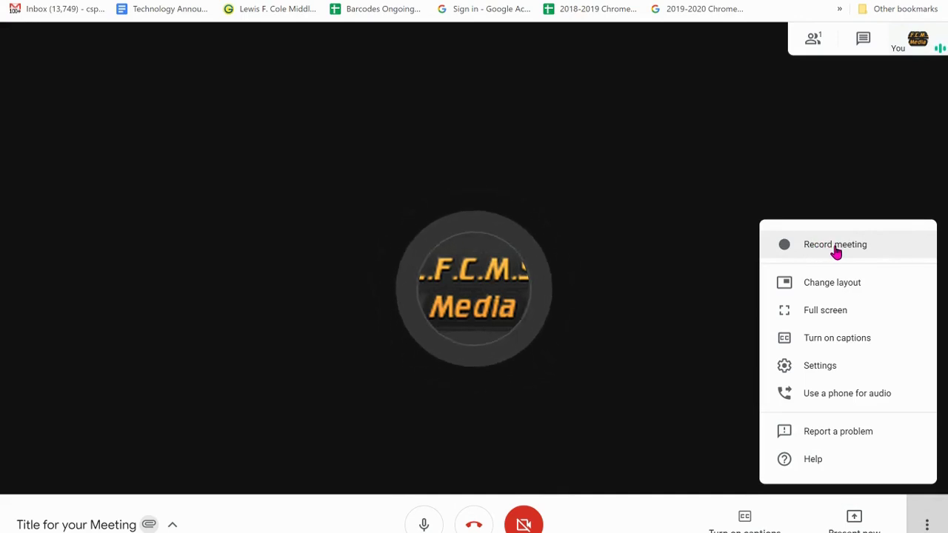
left_click(835, 252)
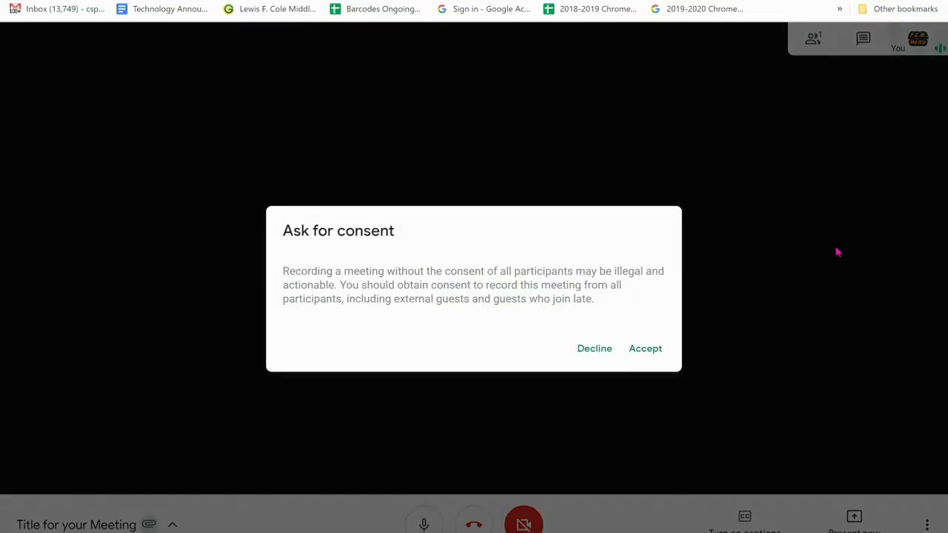
left_click(645, 348)
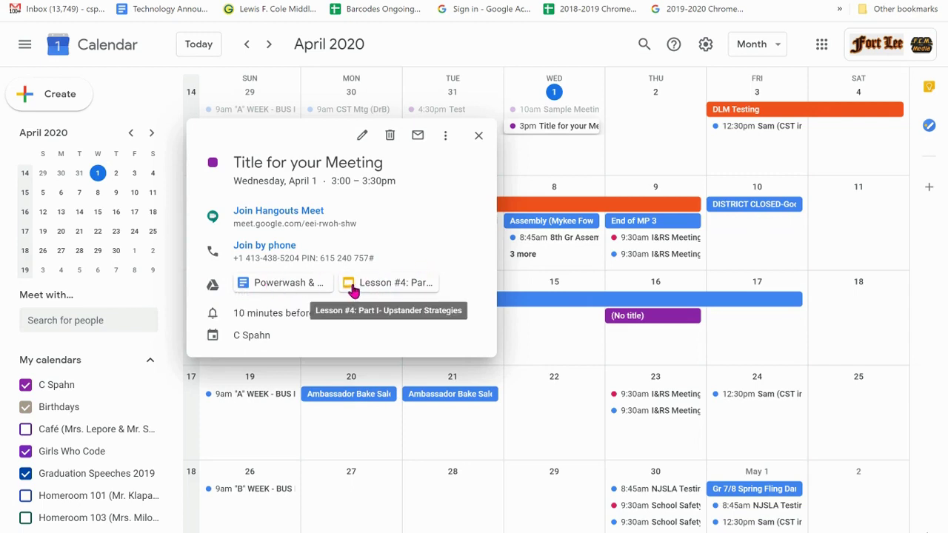
Close the Title for your Meeting event details popup.
left_click(477, 137)
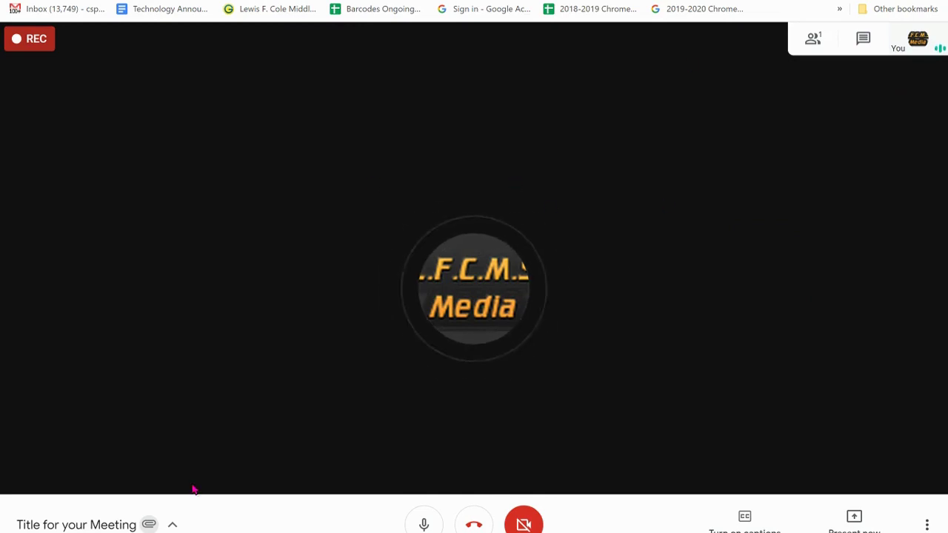
Open the meeting details, highlight the joining link and dial-in info, then show the Attachments (2) list.
left_click(172, 525)
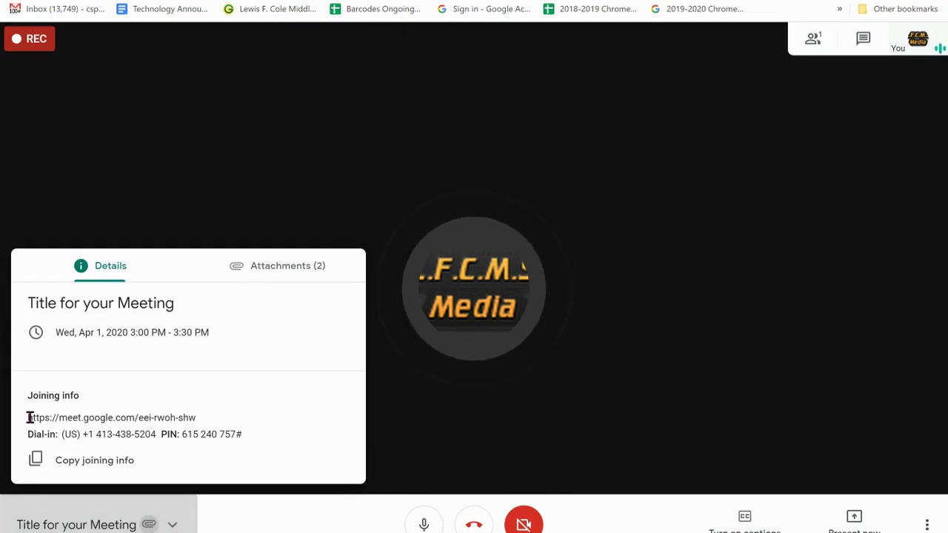
left_click_drag(31, 417, 204, 434)
left_click(226, 421)
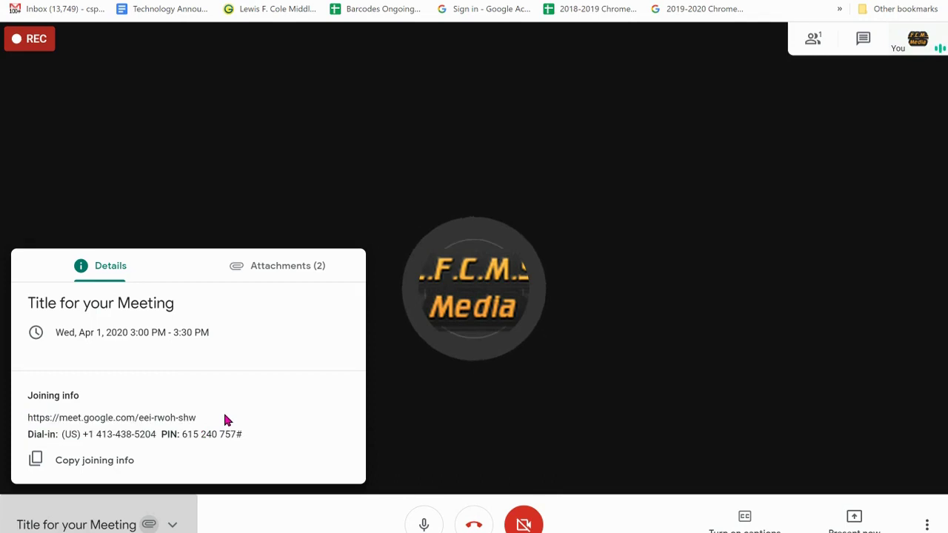
left_click(281, 268)
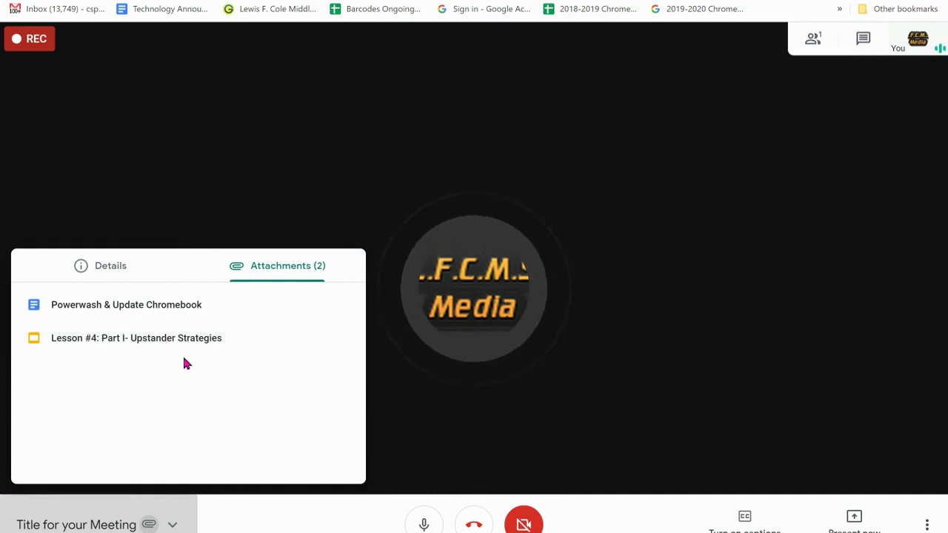
View the Lesson #4 Upstander Strategies slides, close that tab, and close the meeting details panel.
left_click(141, 341)
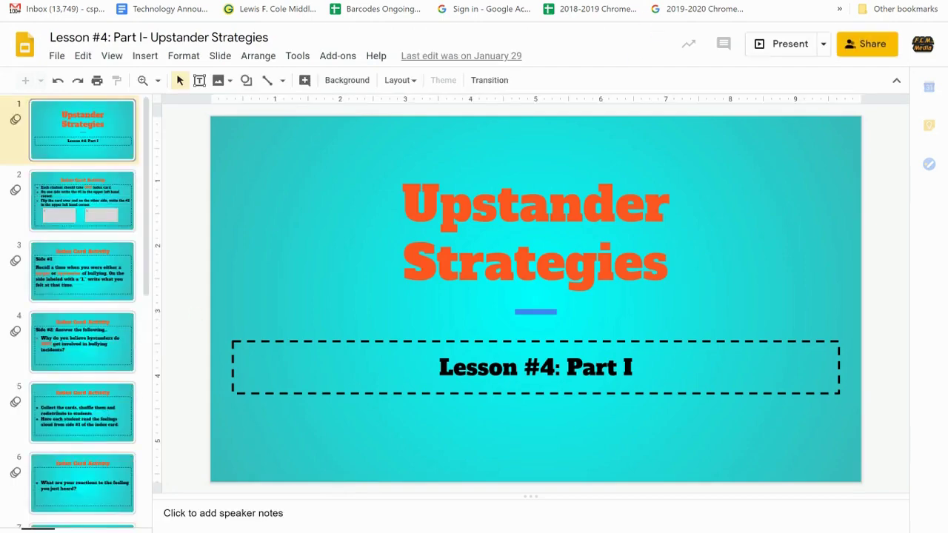
key("ctrl+w")
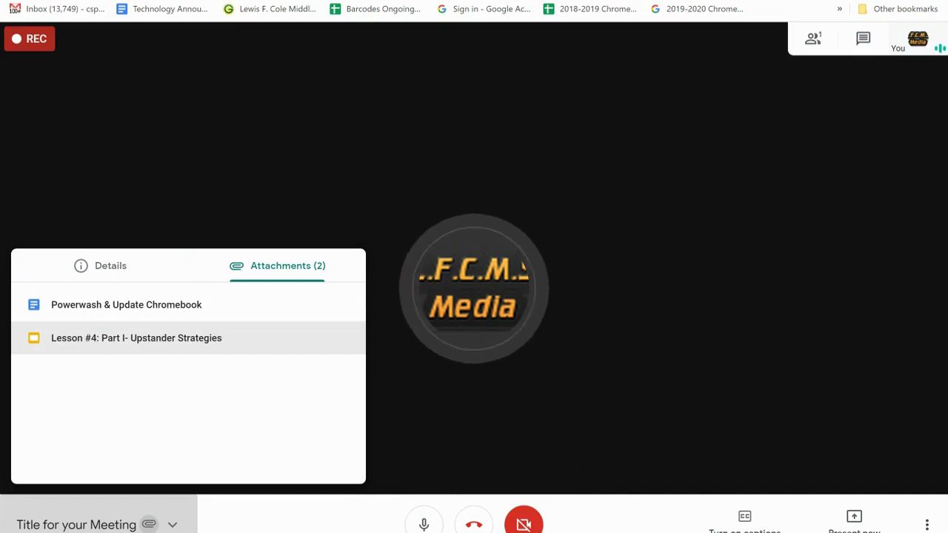
left_click(379, 151)
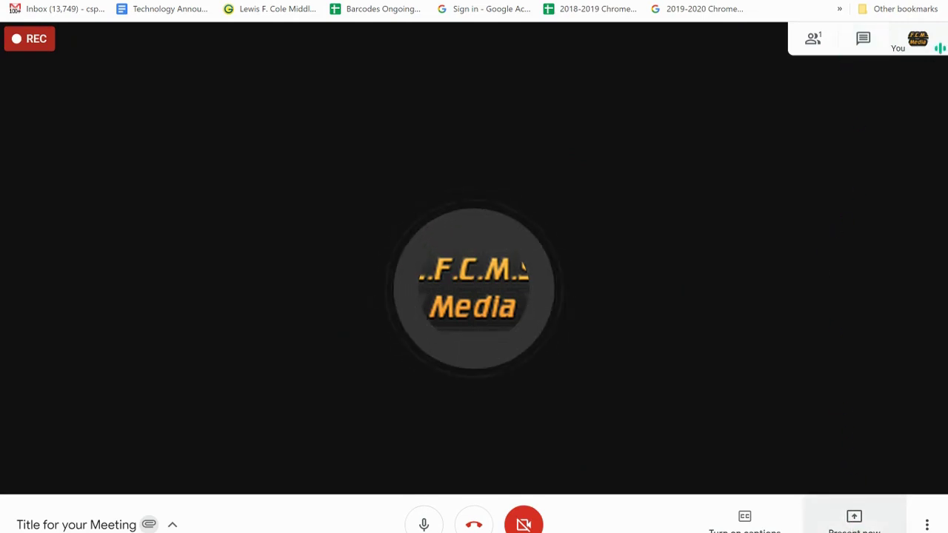
Present your entire screen to the call by choosing the screen thumbnail and sharing it.
left_click(854, 518)
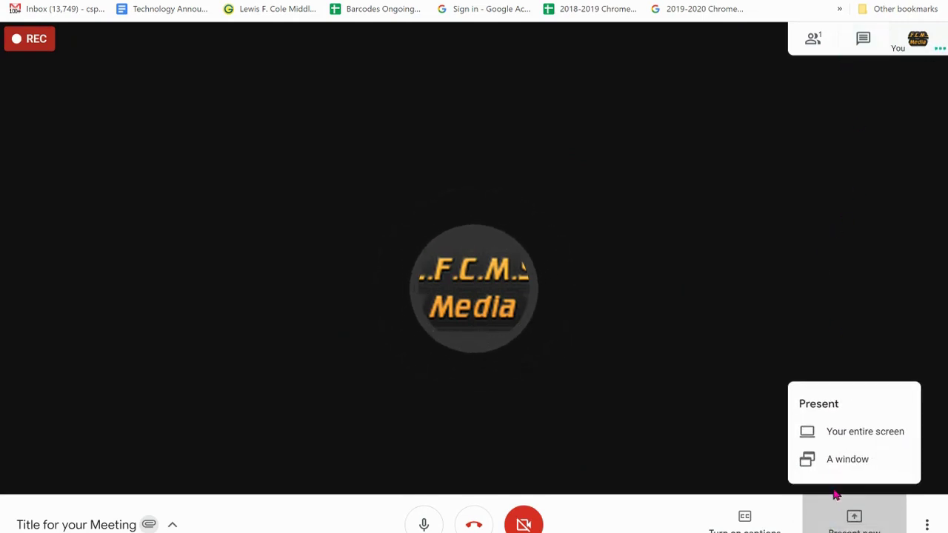
left_click(842, 437)
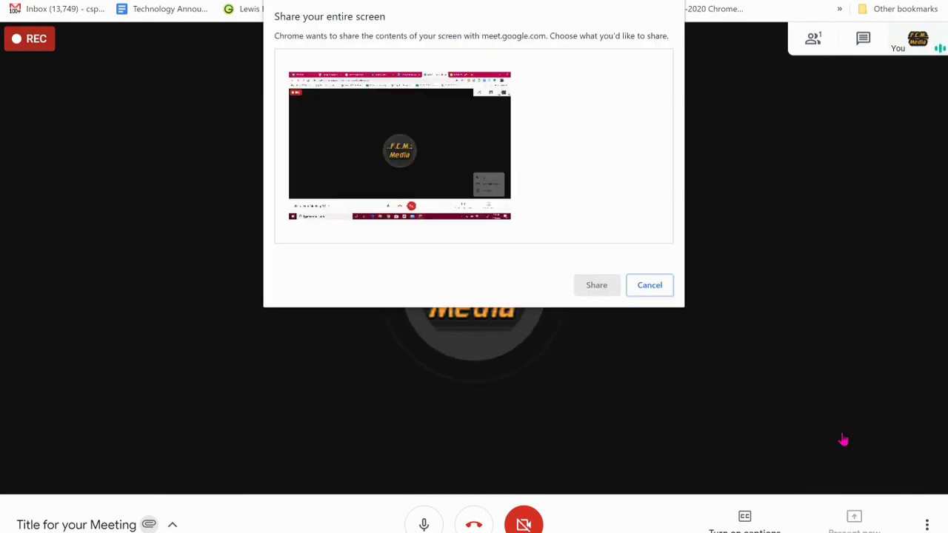
left_click(514, 239)
left_click(603, 294)
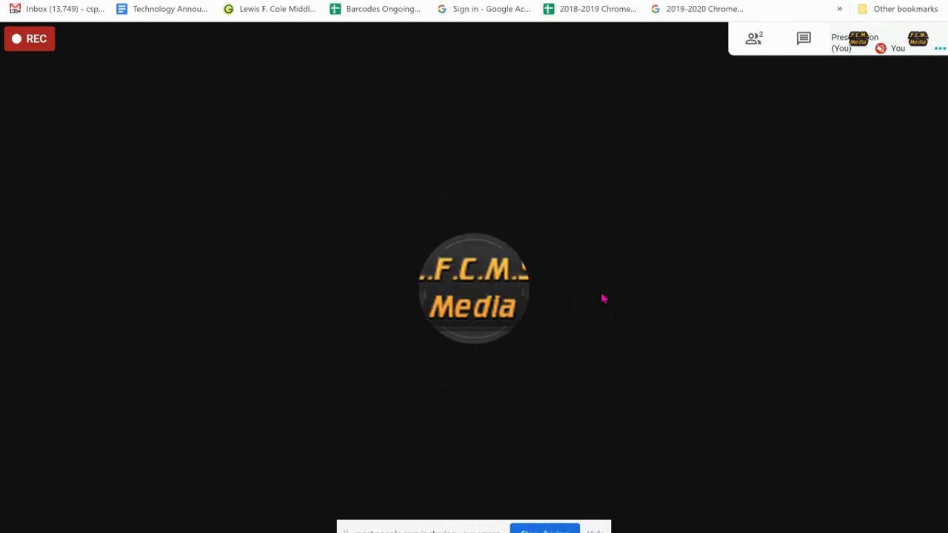